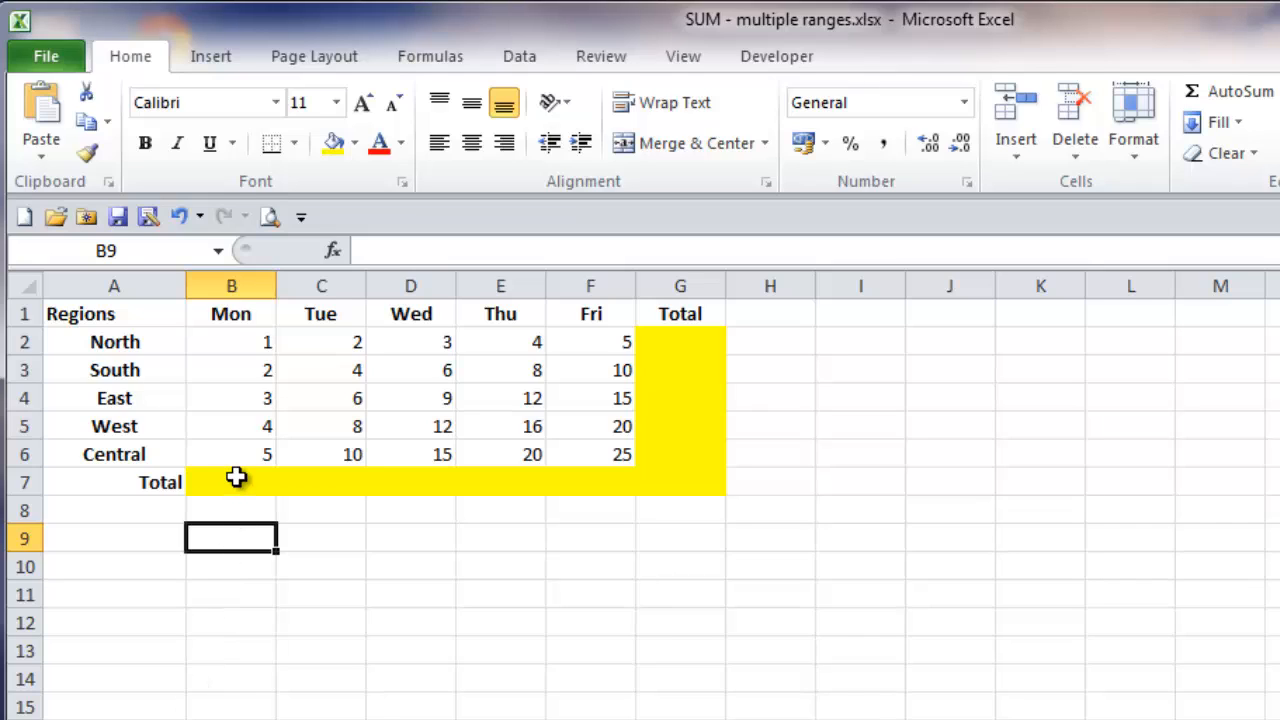
Step: Total the Mon column in cell B7 with AutoSum over the range B2:B6
click(235, 478)
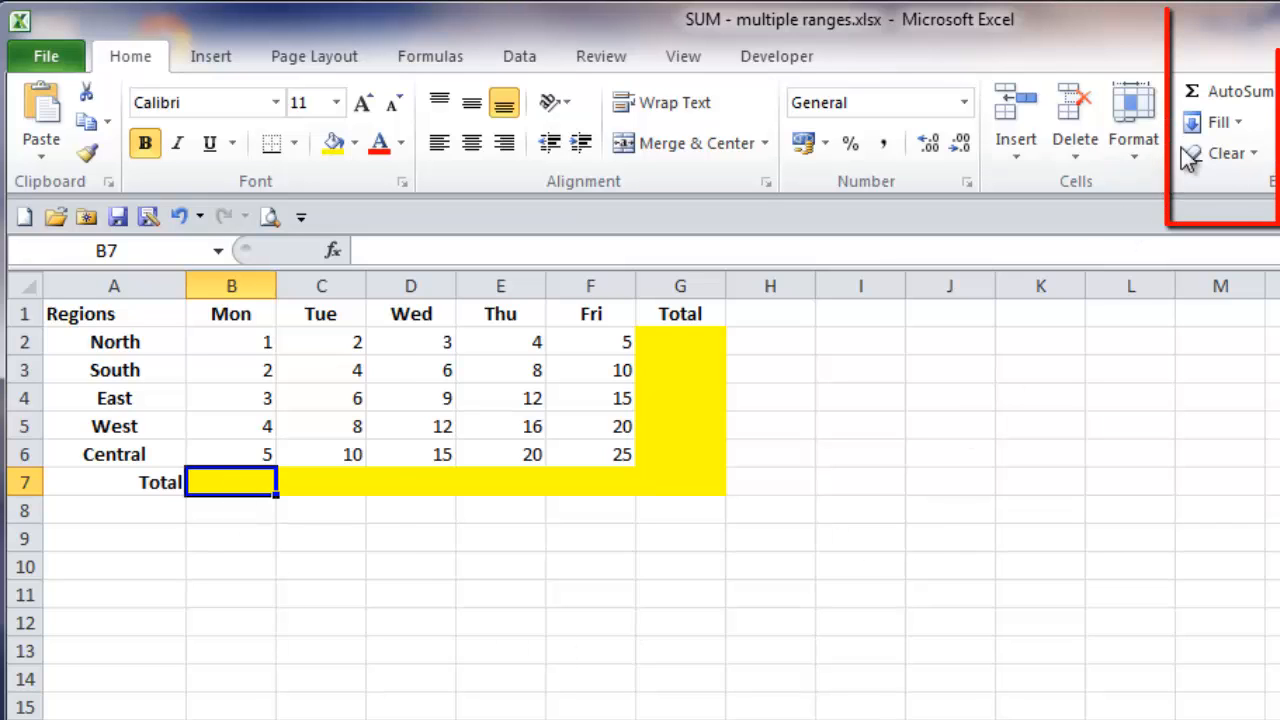
click(1211, 93)
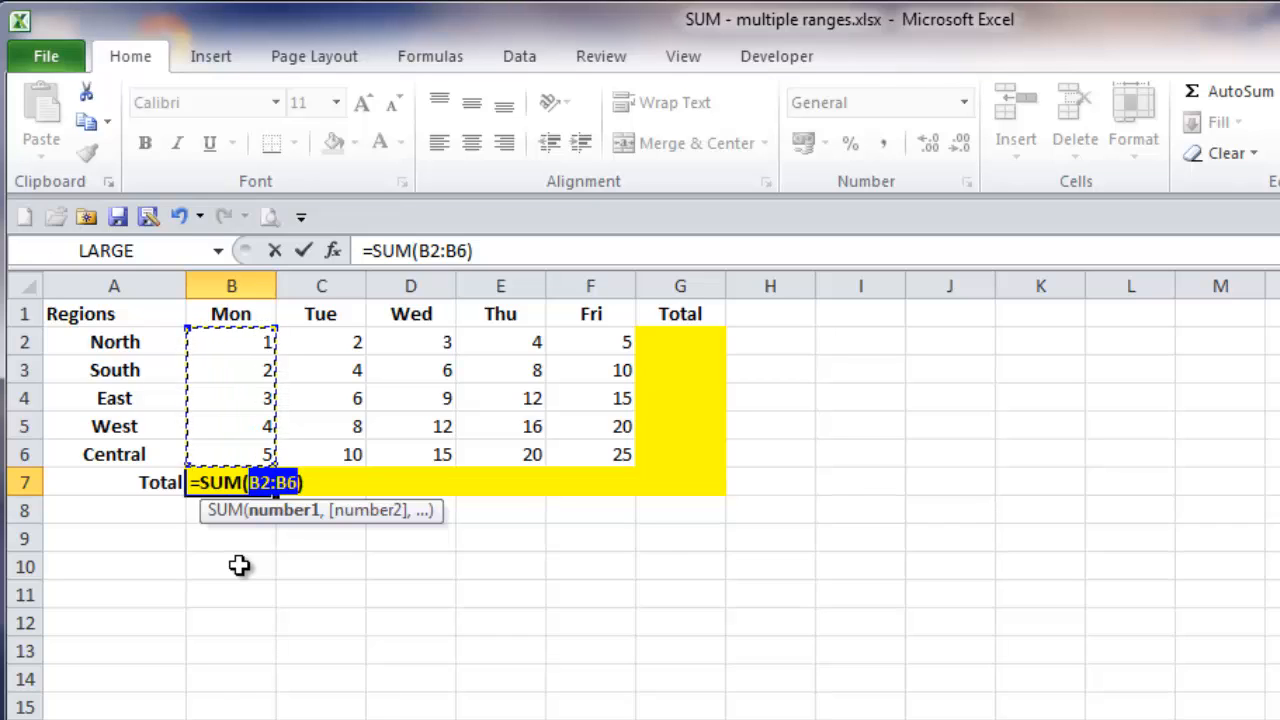
click(305, 251)
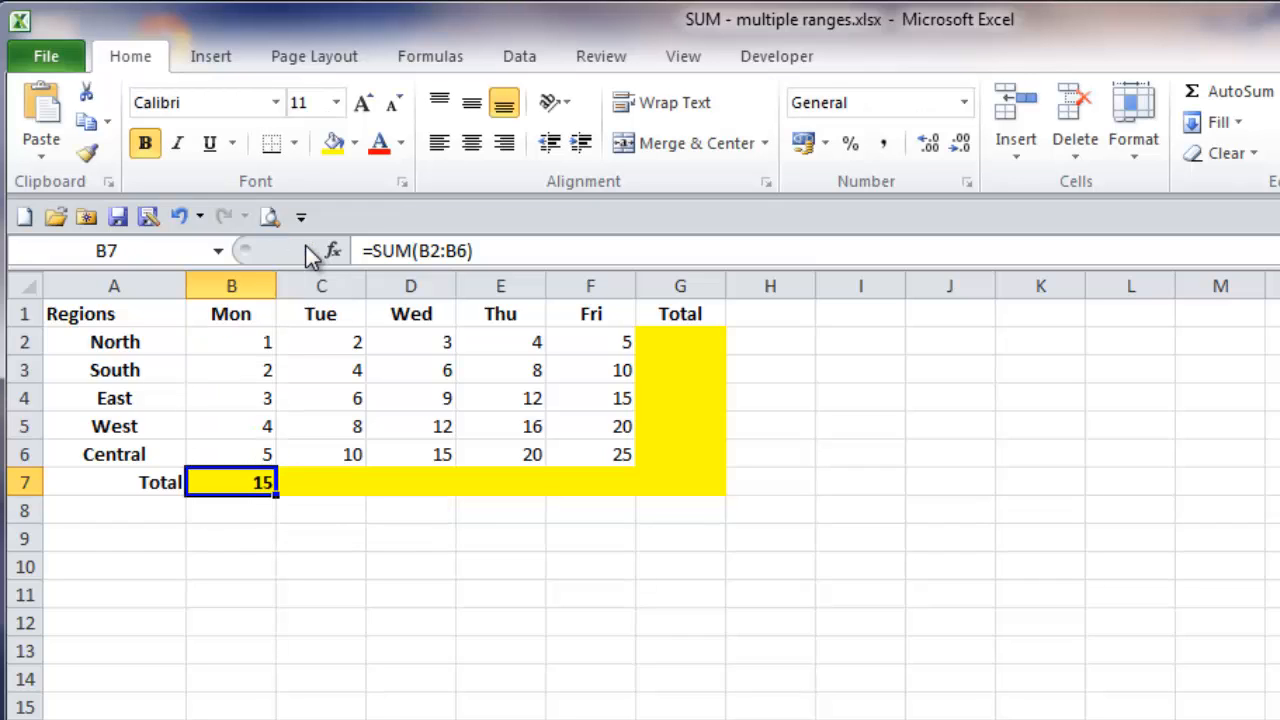
click(215, 543)
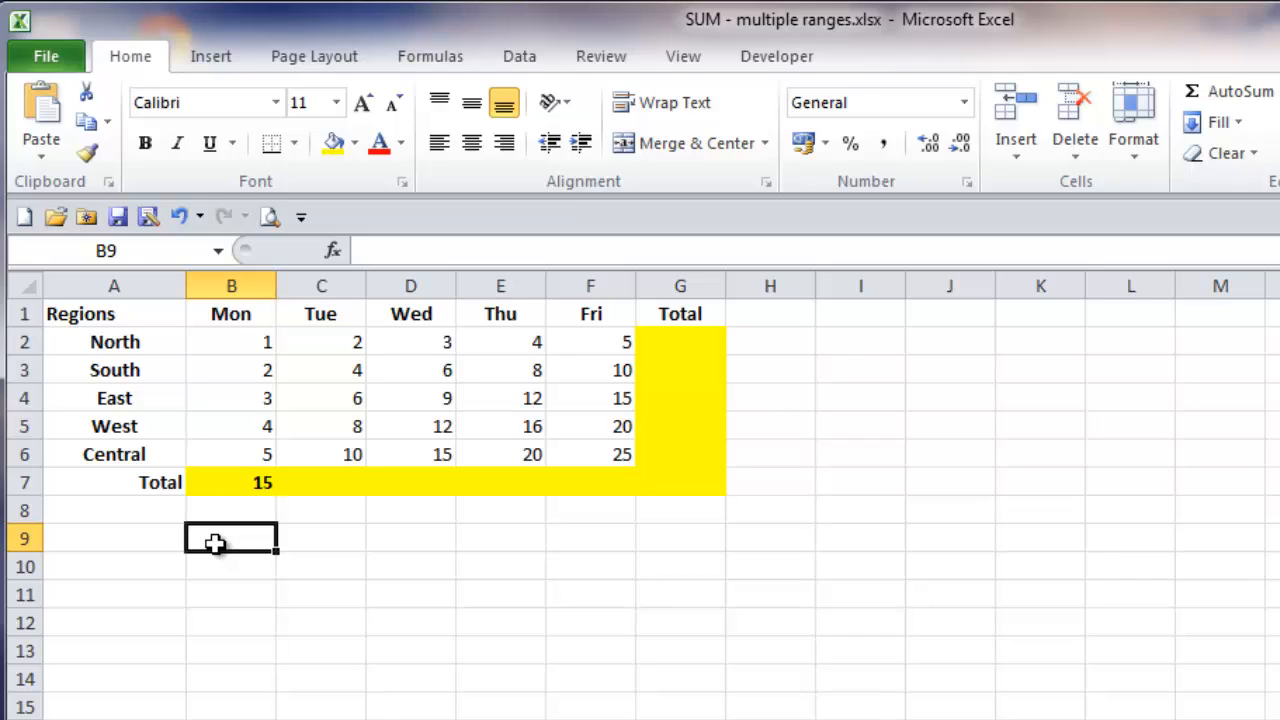
Step: Fill the Mon total formula from B7 across the Total row to F7
click(232, 478)
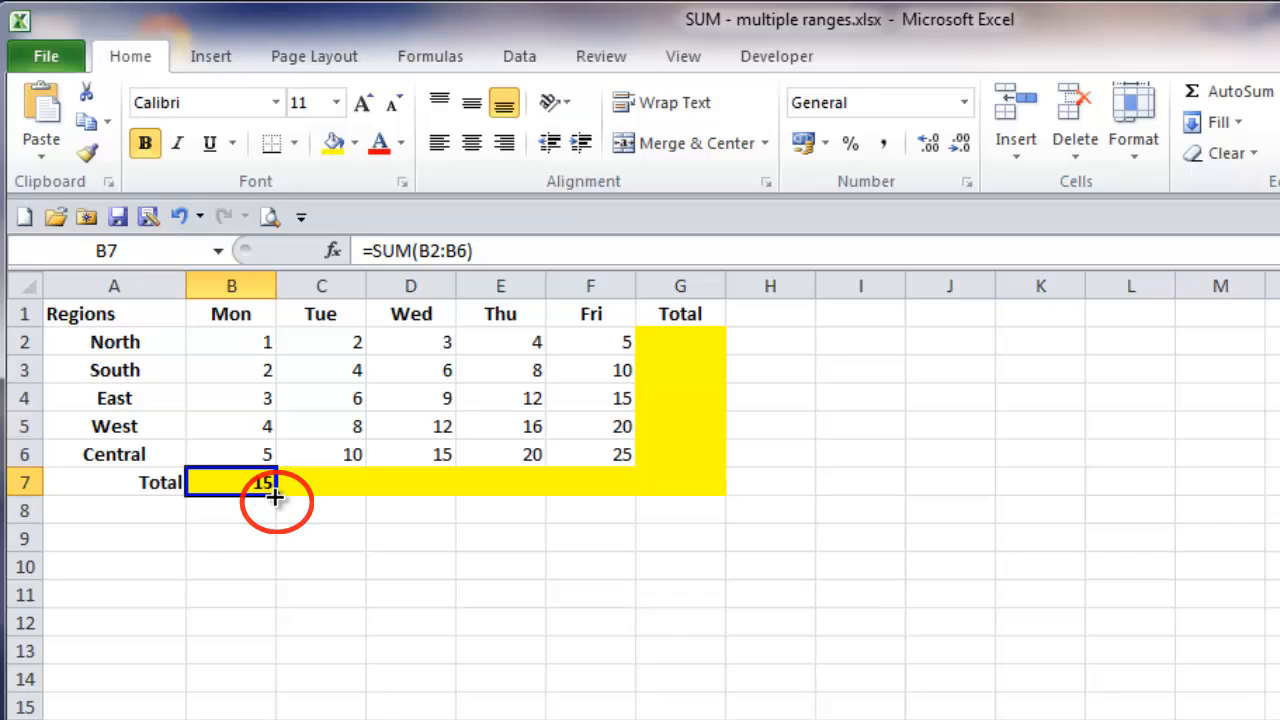
drag(275, 496, 601, 486)
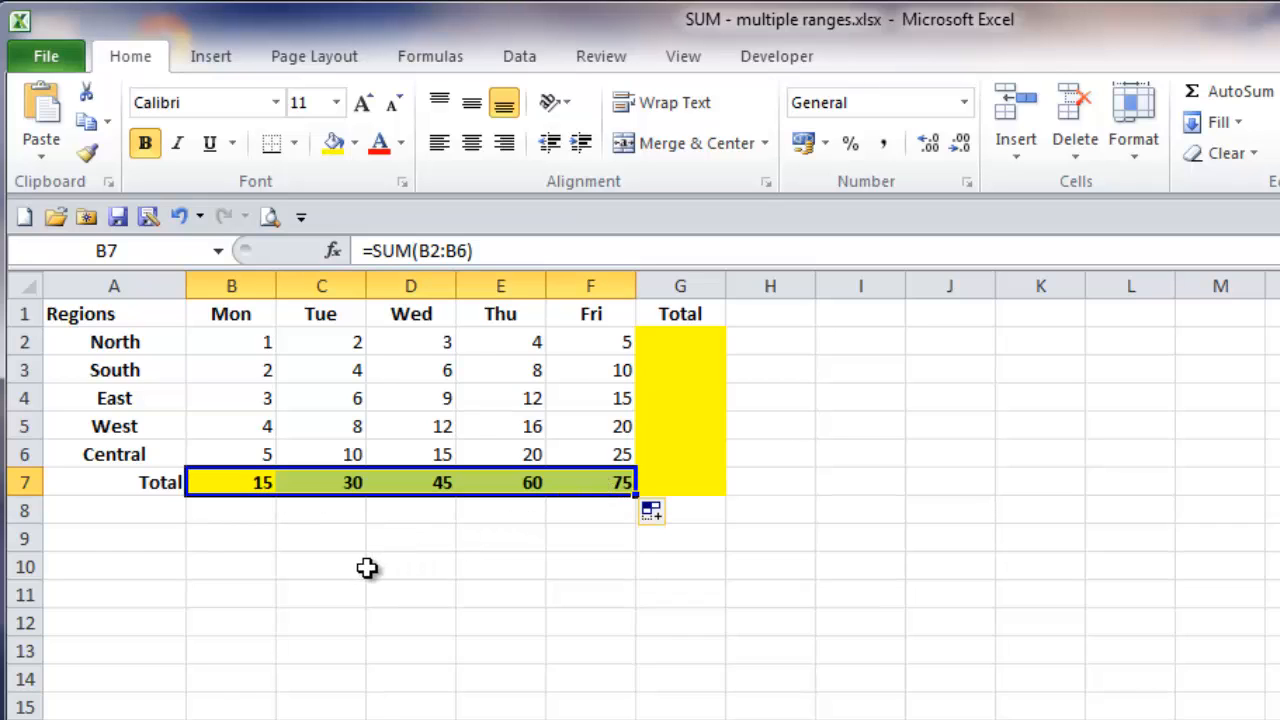
click(232, 539)
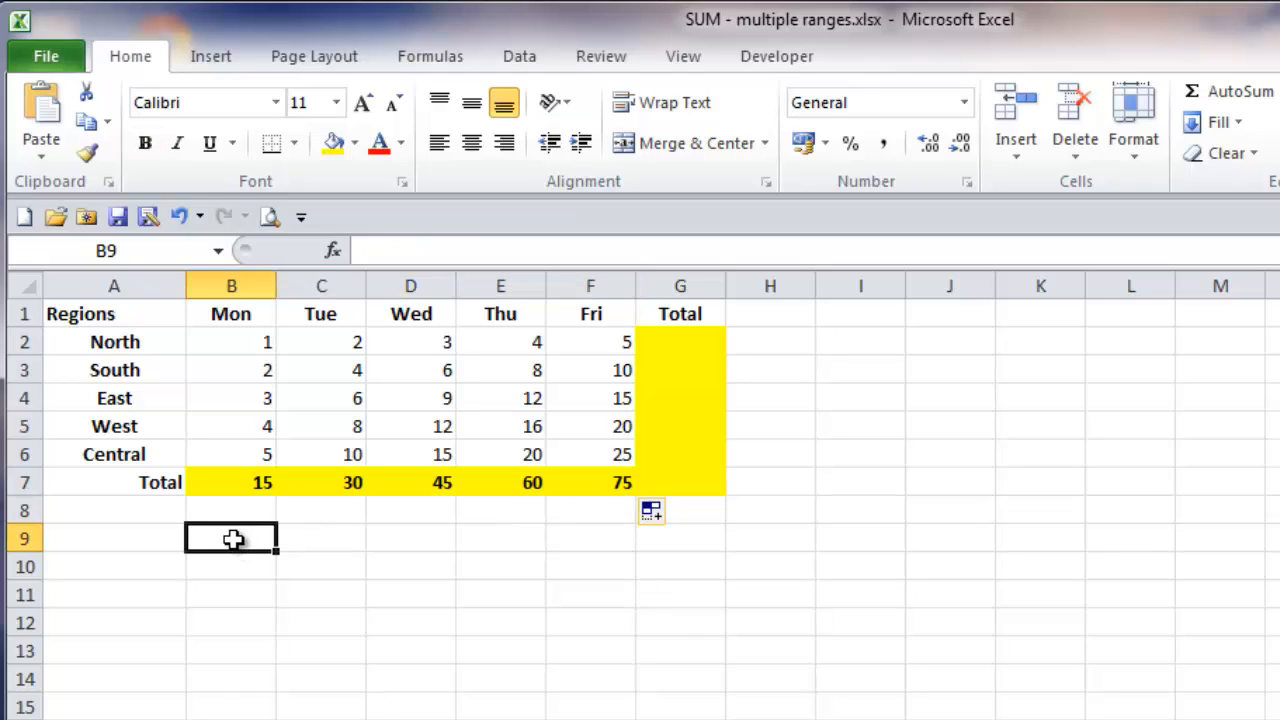
Step: Examine the SUM formulas in B7 through F7 to compare how the cell references adapt to each column
click(238, 481)
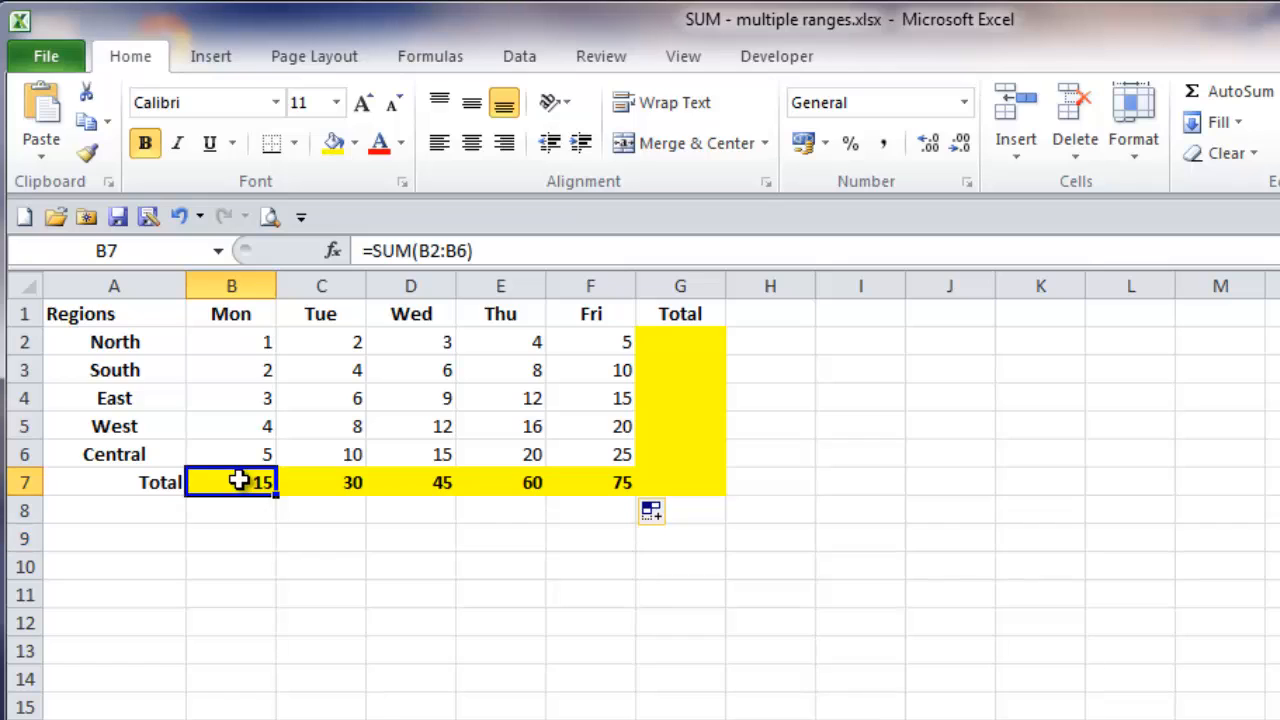
click(323, 481)
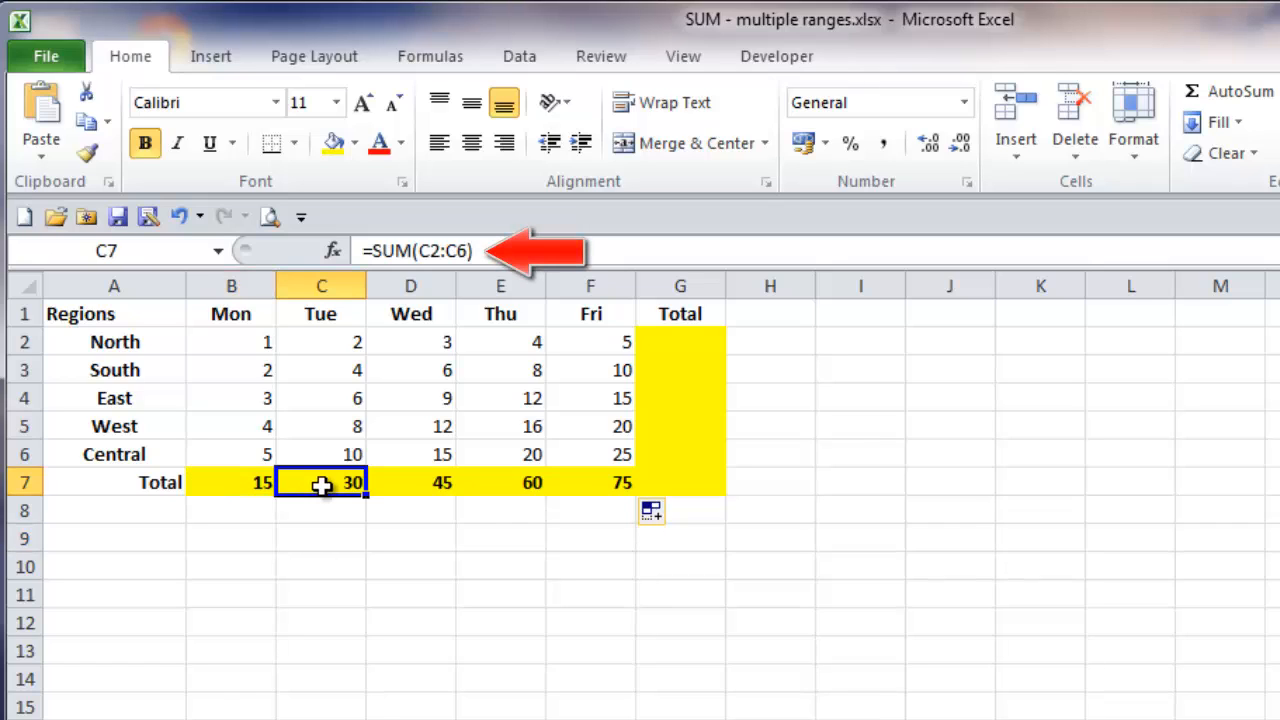
click(410, 481)
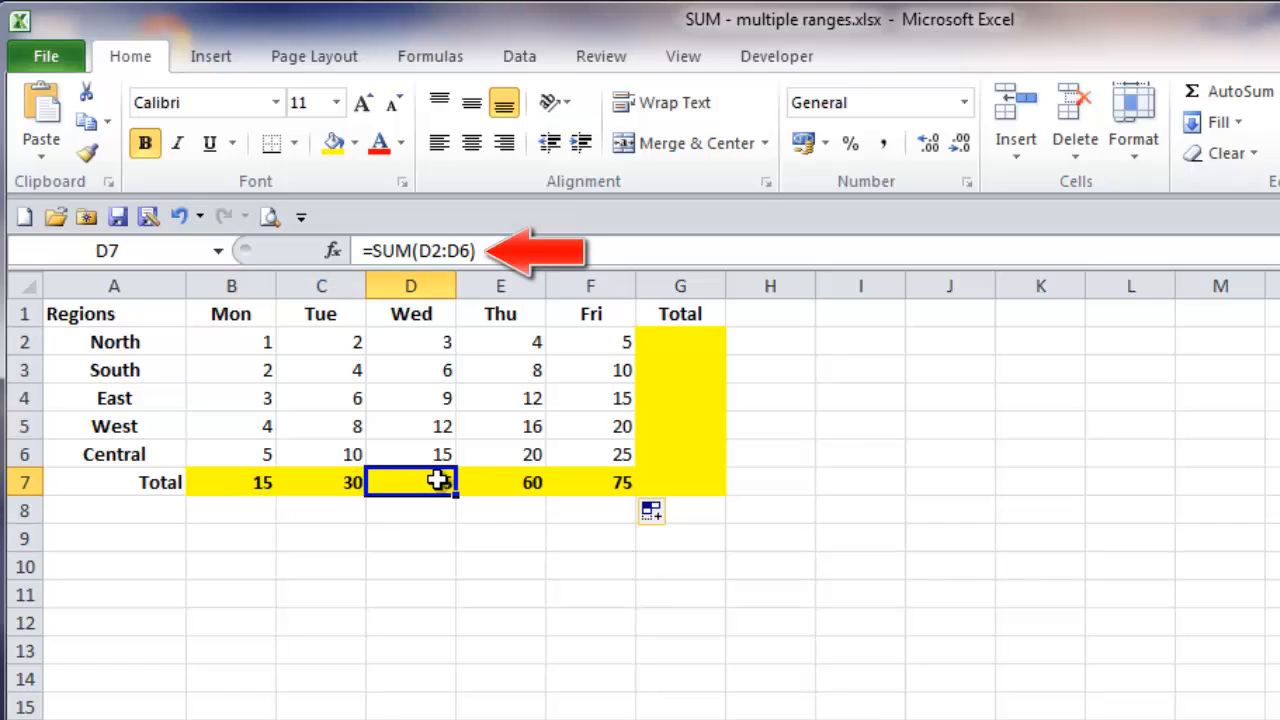
click(492, 479)
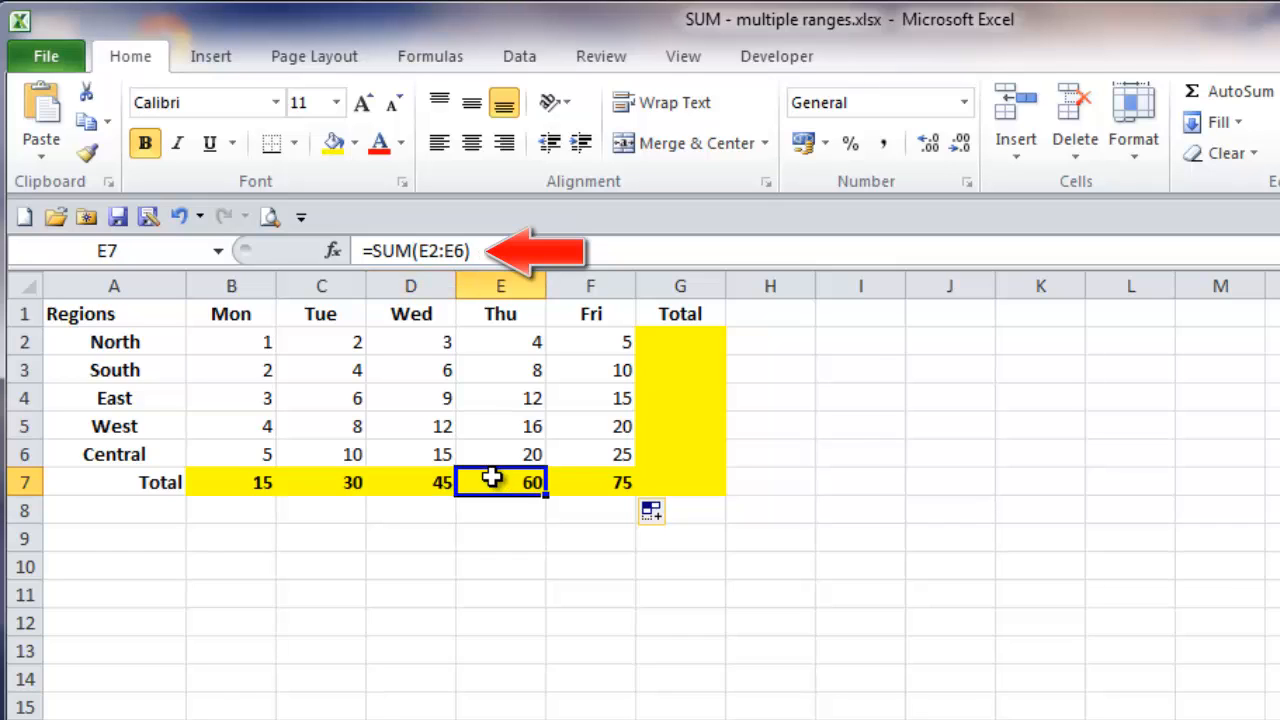
click(569, 477)
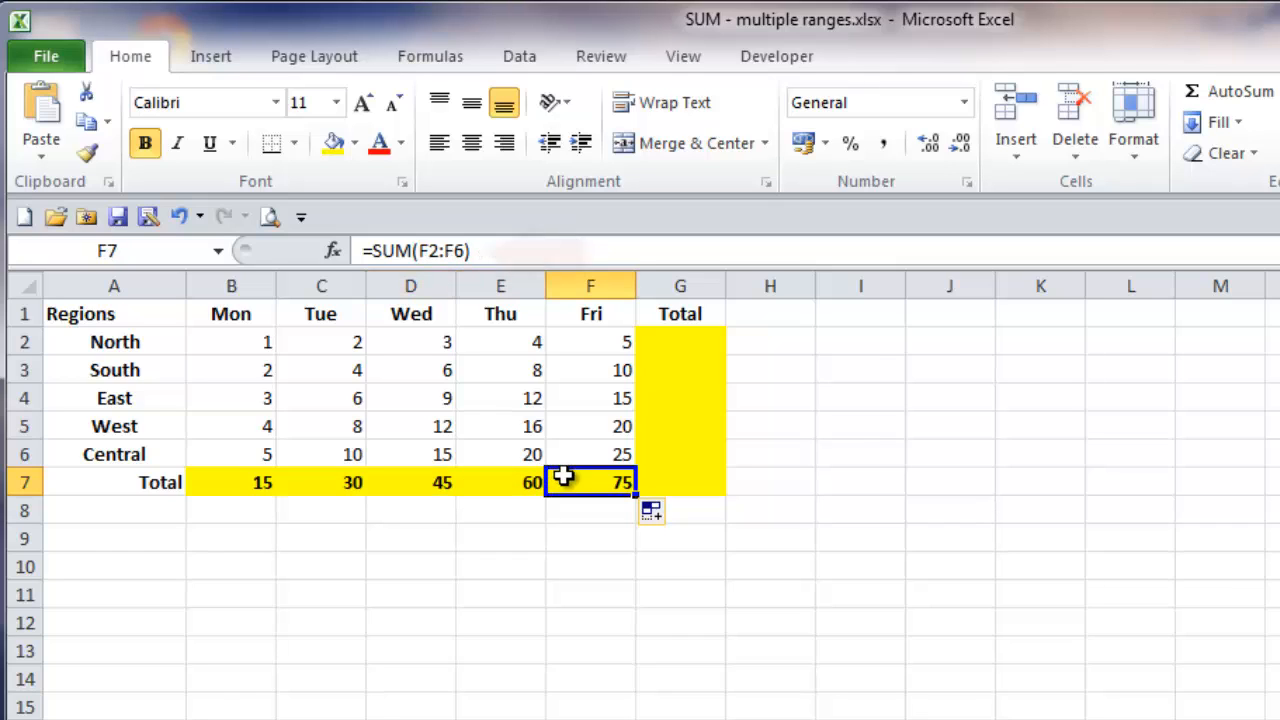
click(246, 530)
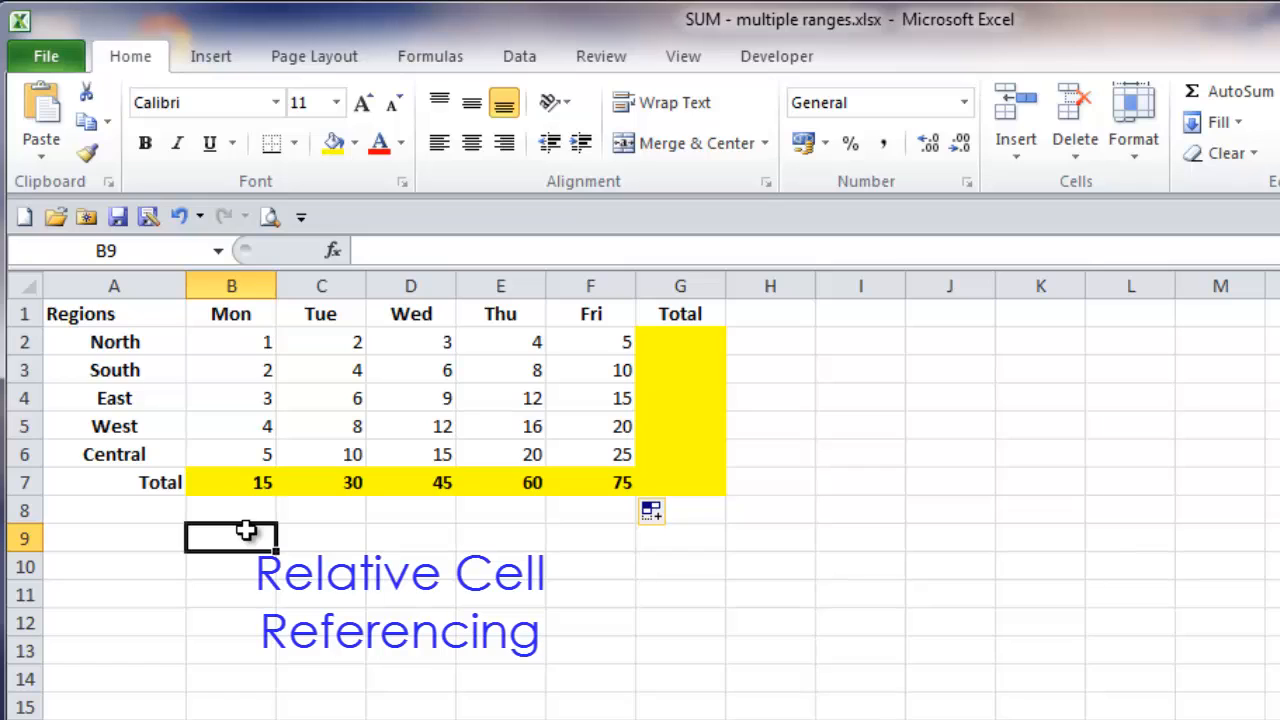
click(235, 481)
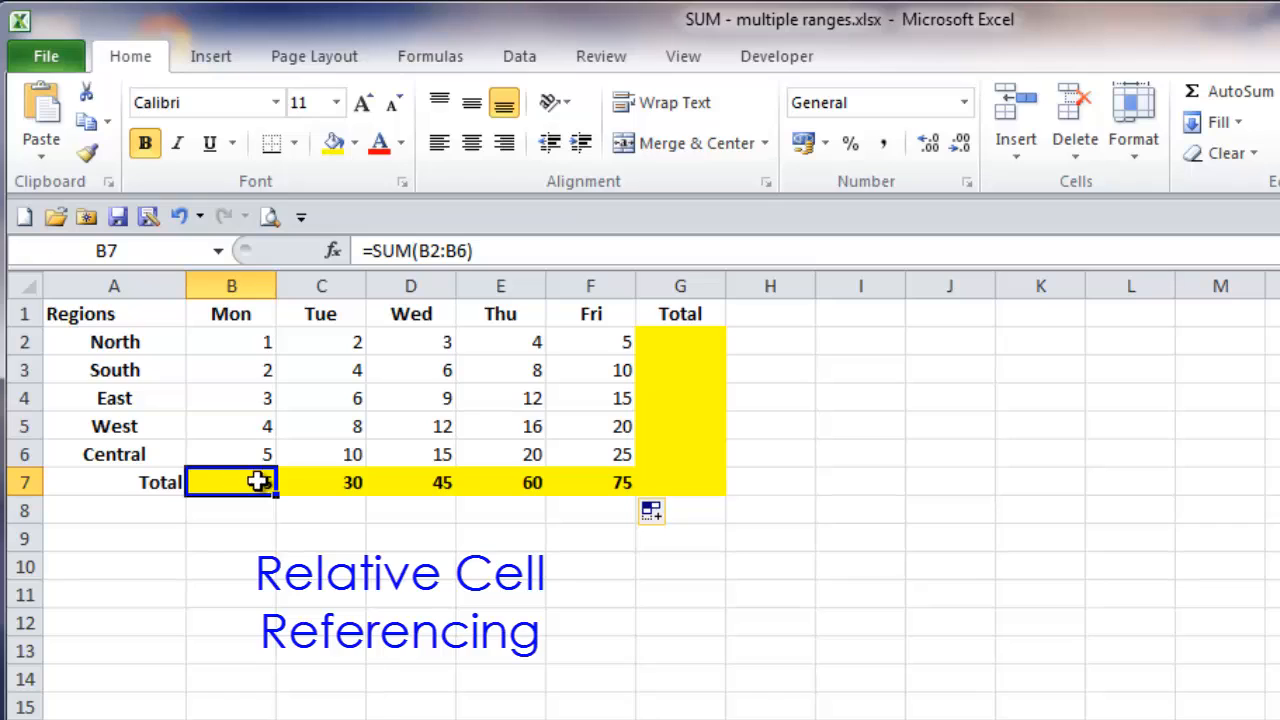
click(312, 481)
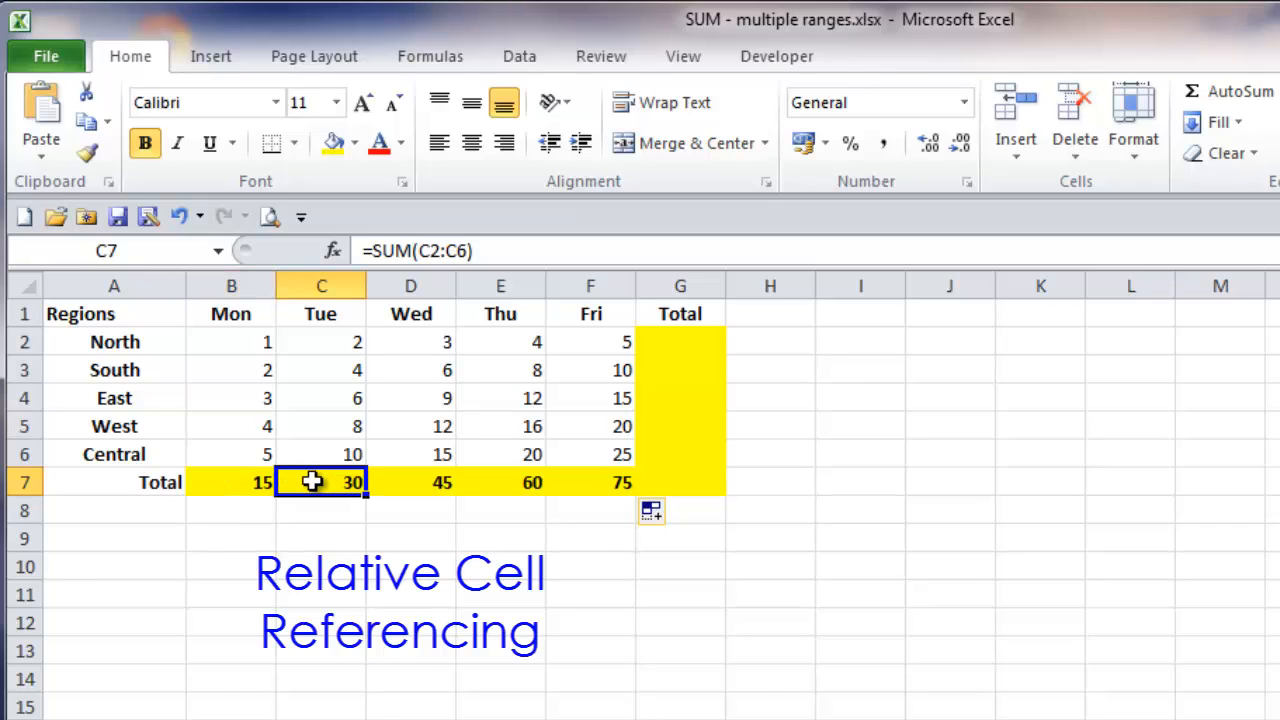
click(430, 484)
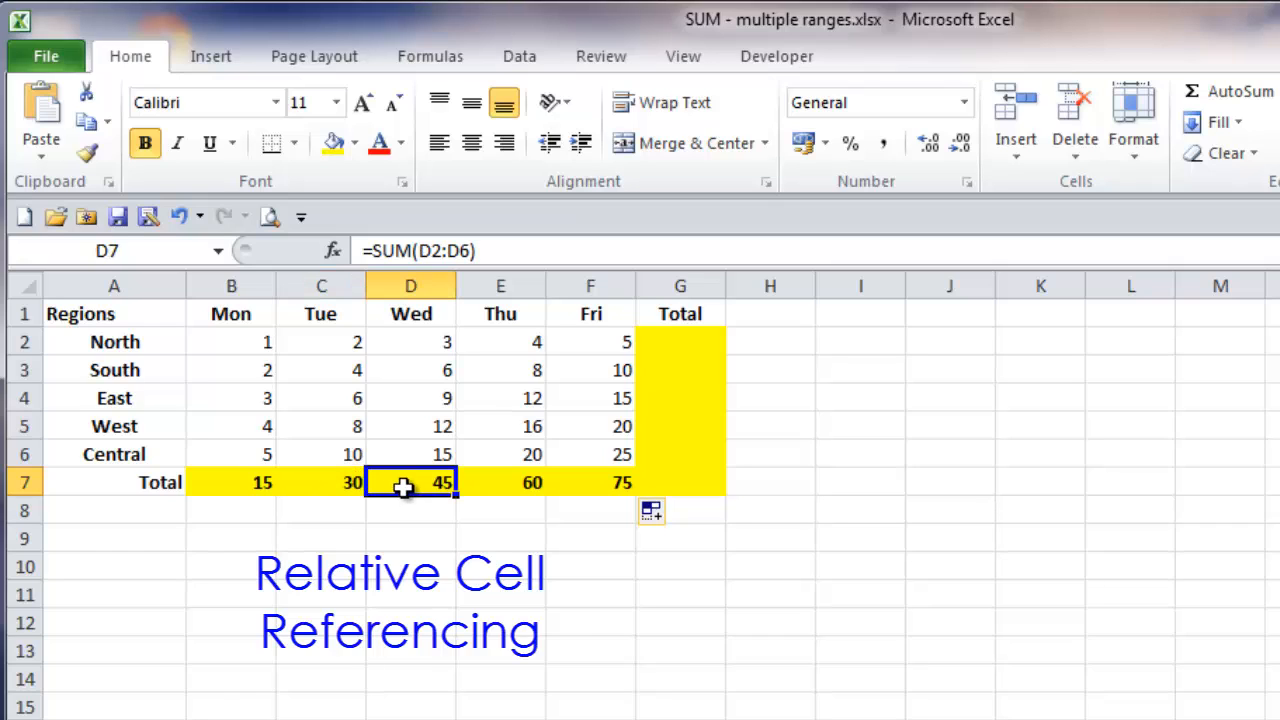
click(484, 488)
click(575, 485)
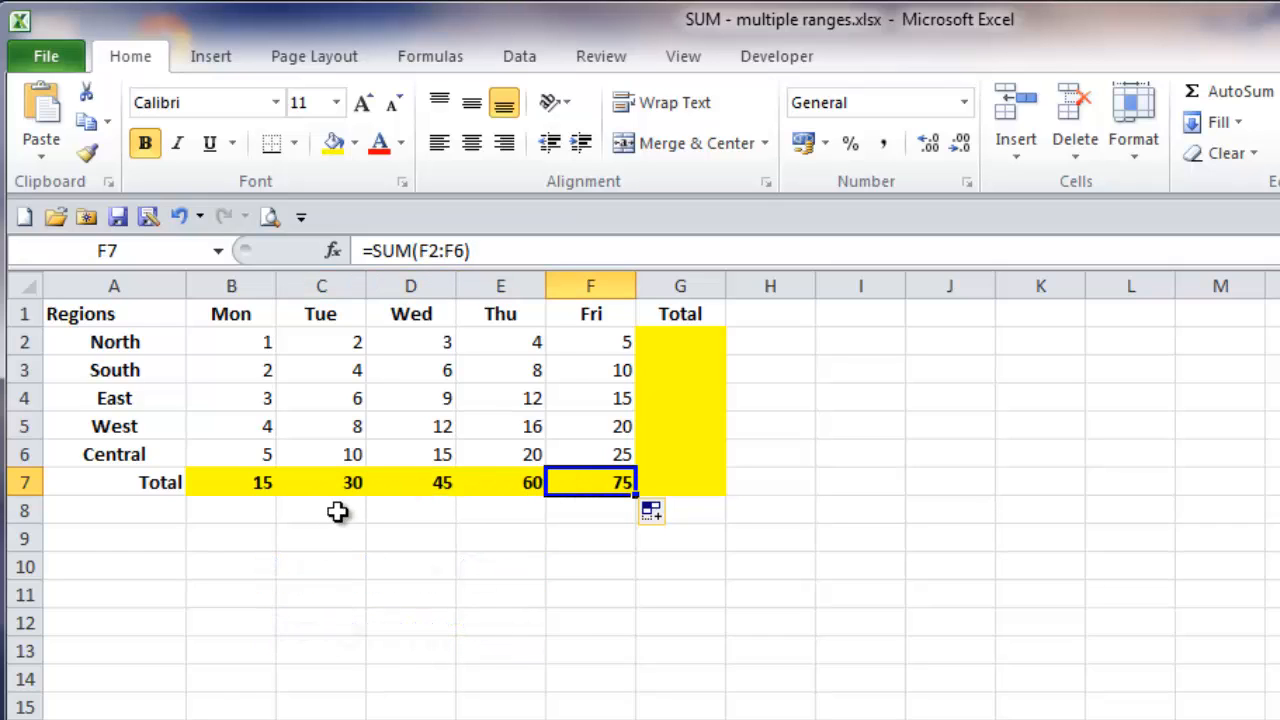
click(230, 540)
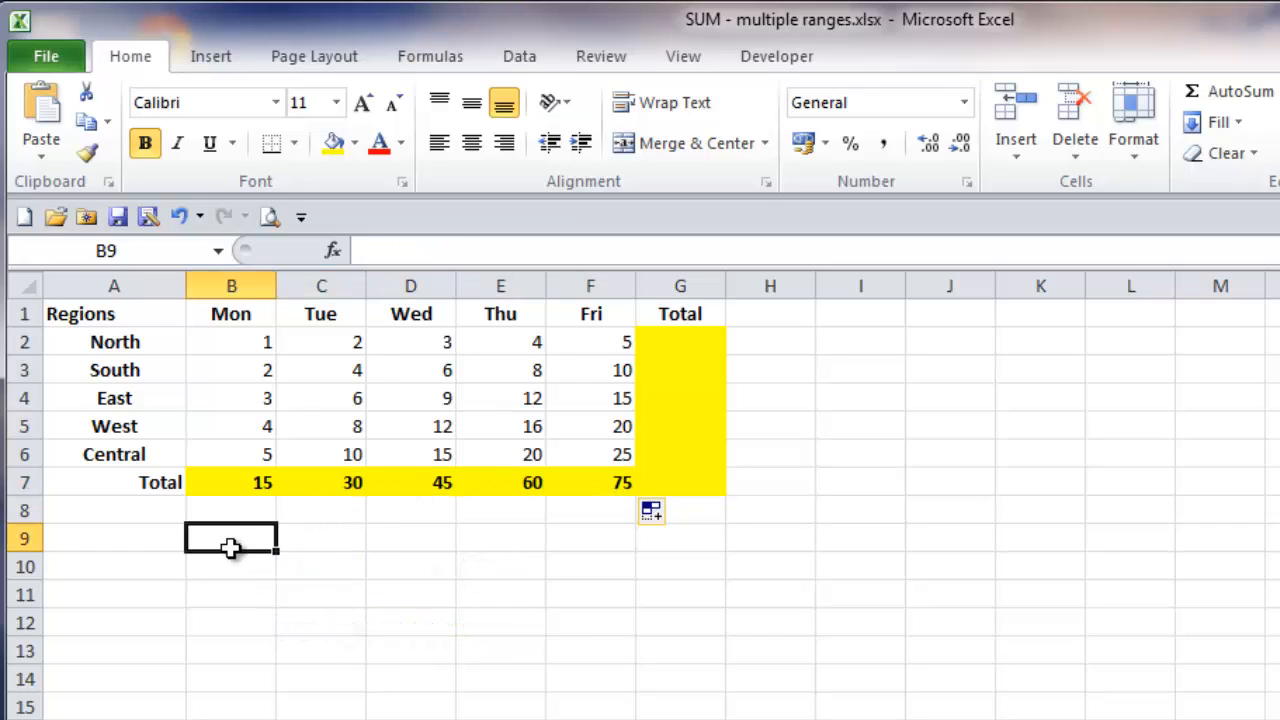
Step: Total the North row in G2 with AutoSum over B2:F2 and fill the formula down to G7
click(673, 341)
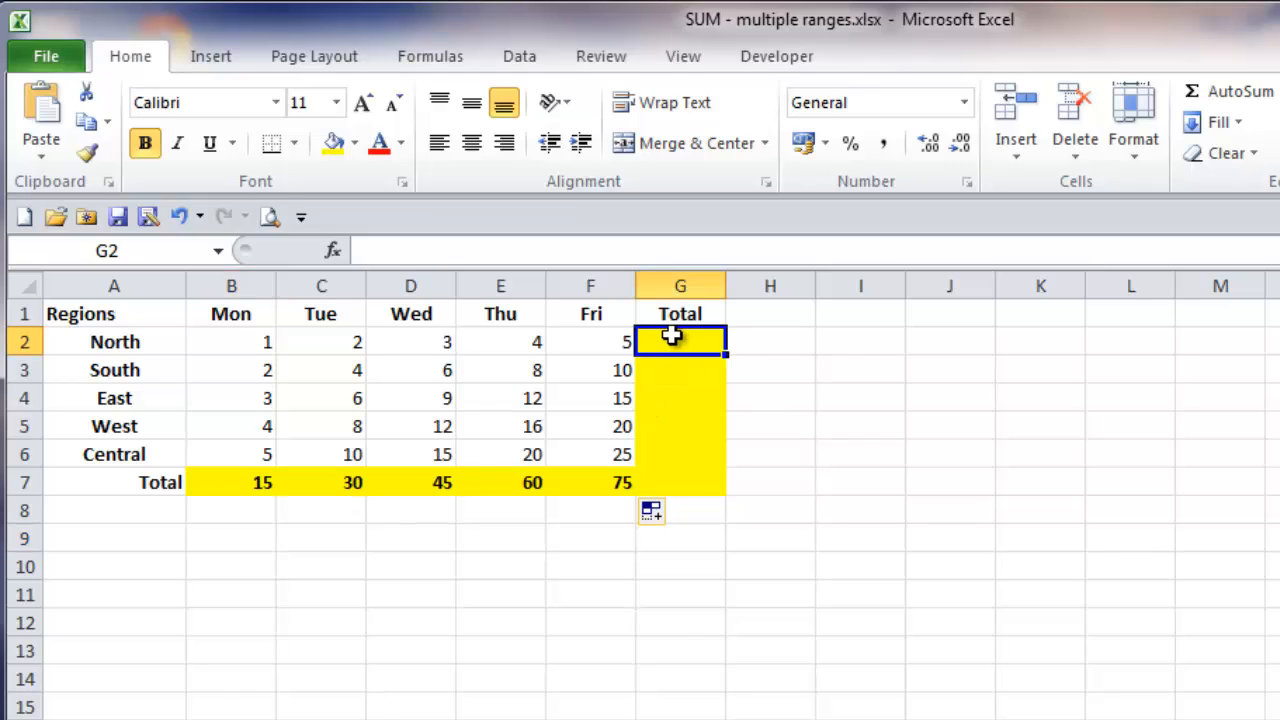
click(1203, 89)
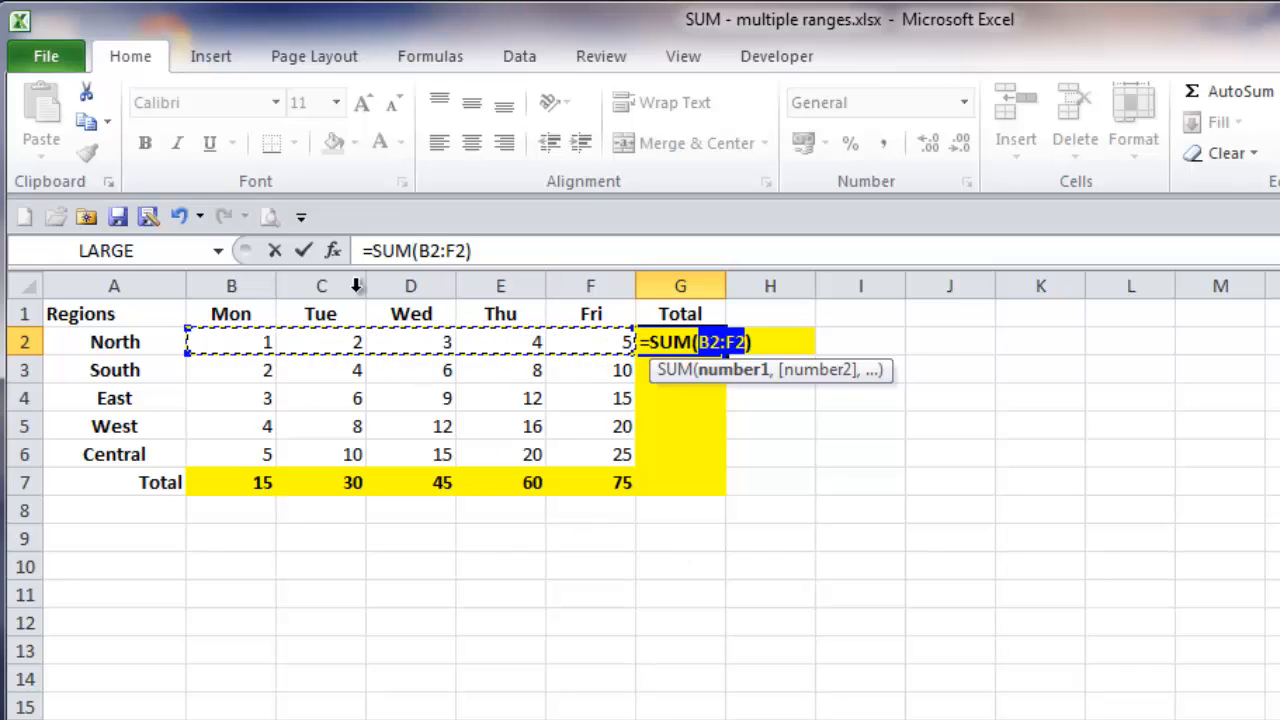
click(300, 251)
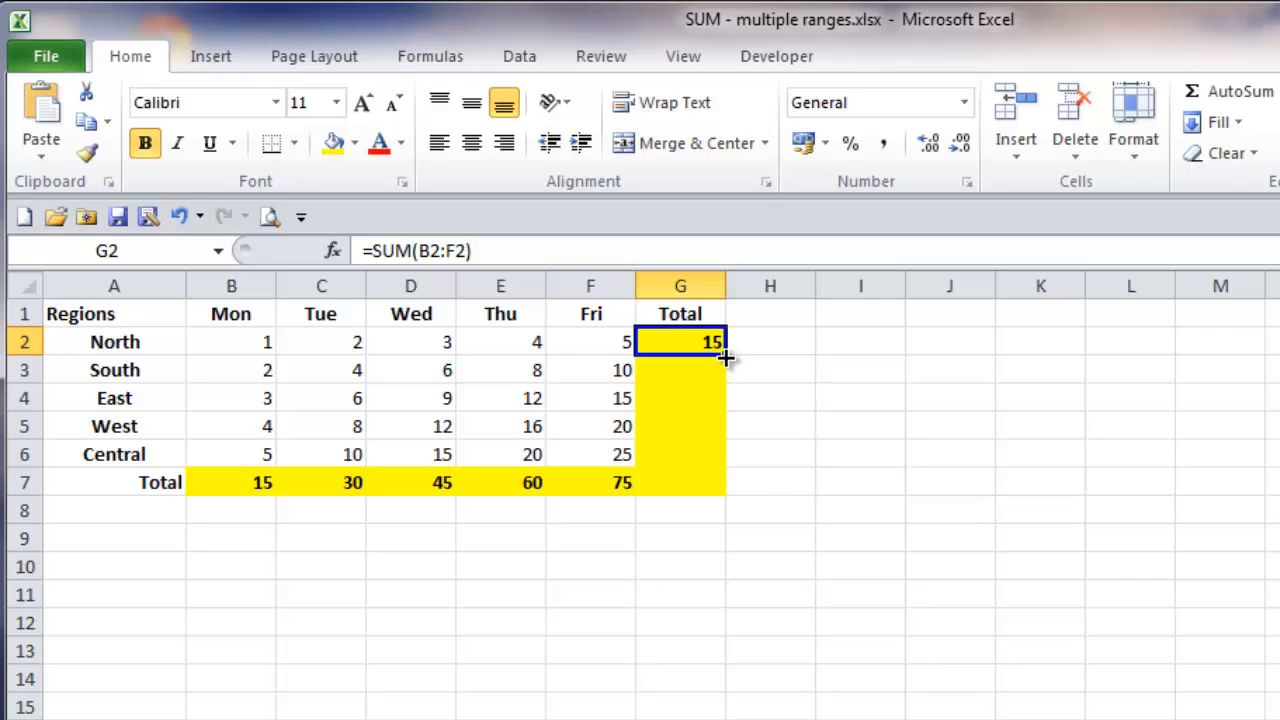
drag(731, 360, 728, 492)
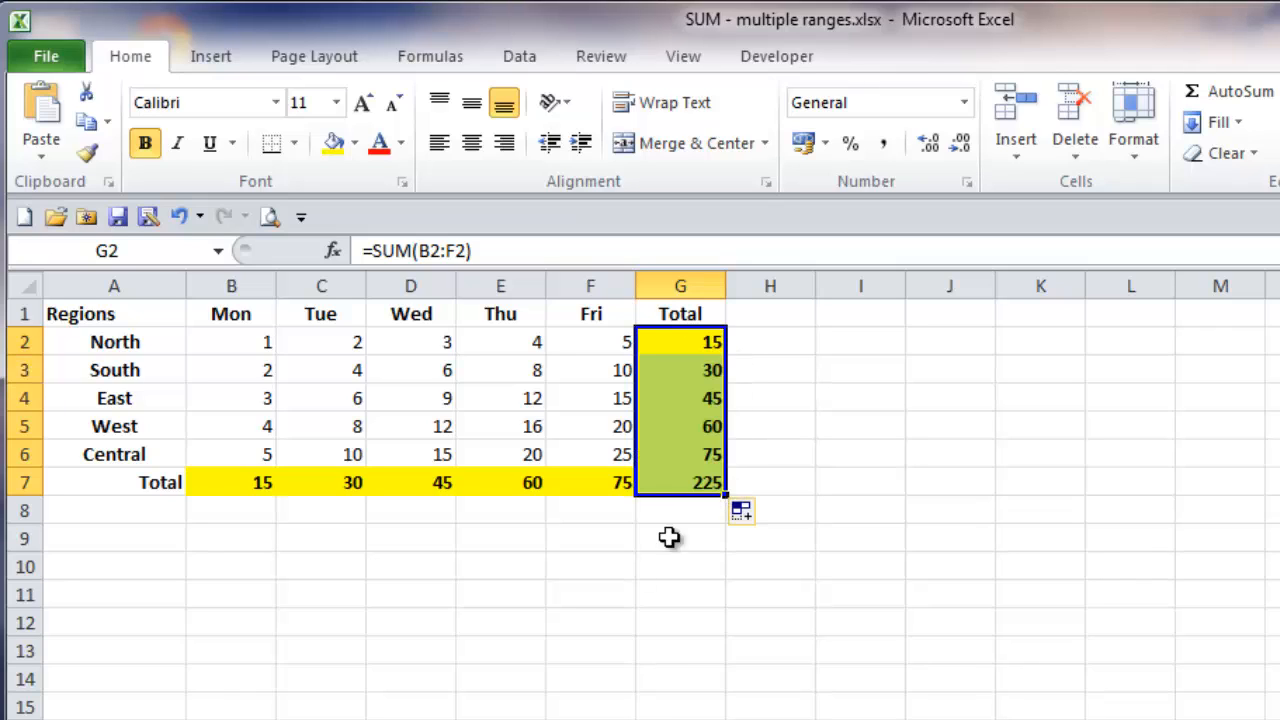
click(507, 563)
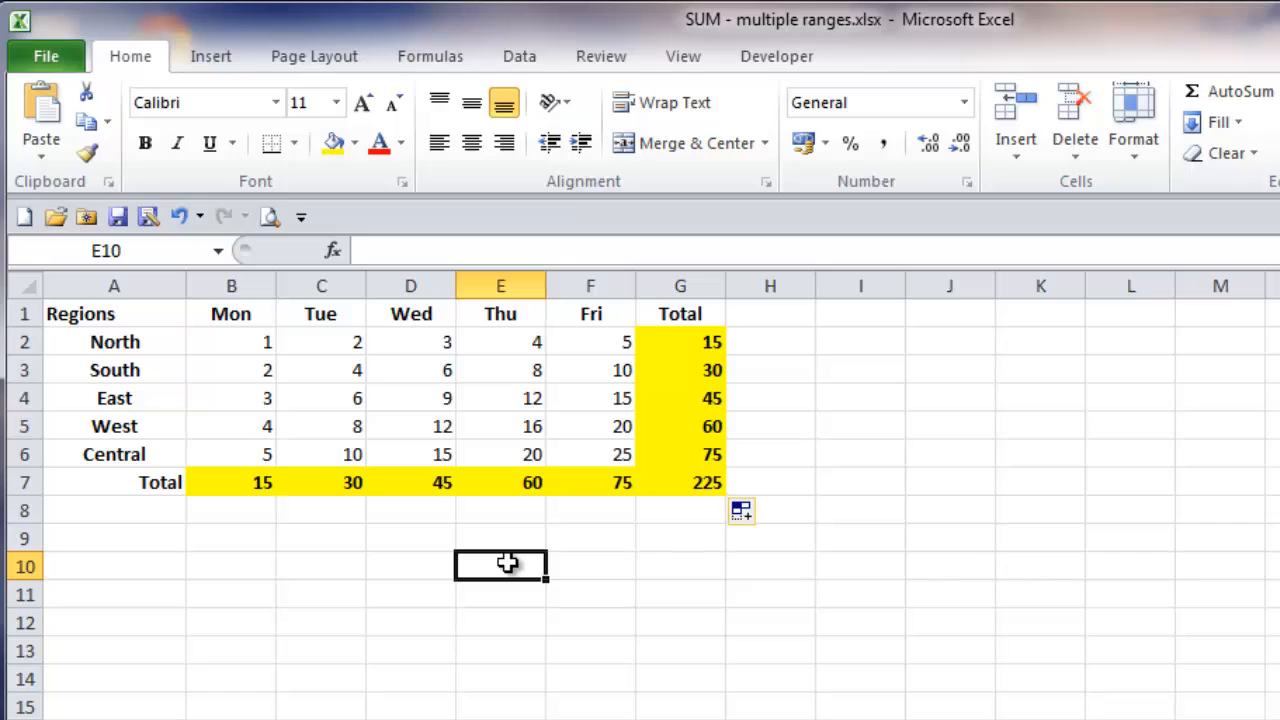
Step: Undo the totals entered in the Total column and the Total row
key(ctrl+z)
key(ctrl+z)
key(ctrl+z)
key(ctrl+z)
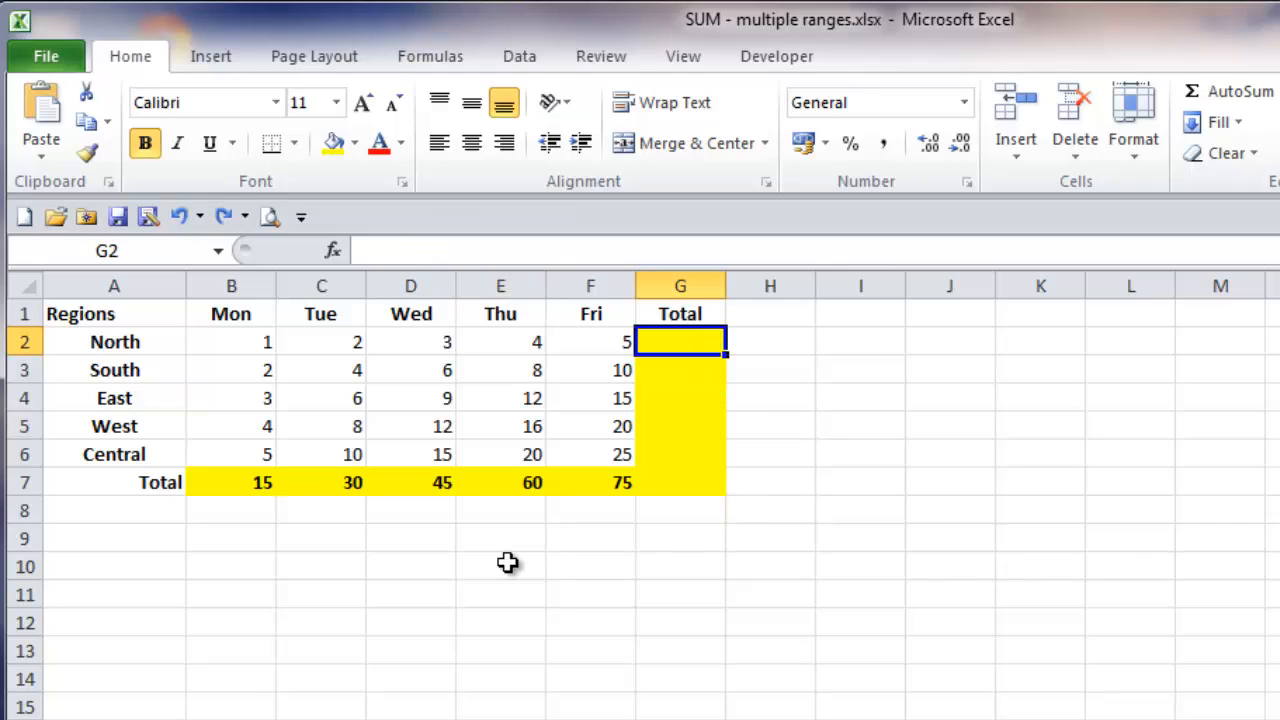
key(ctrl+z)
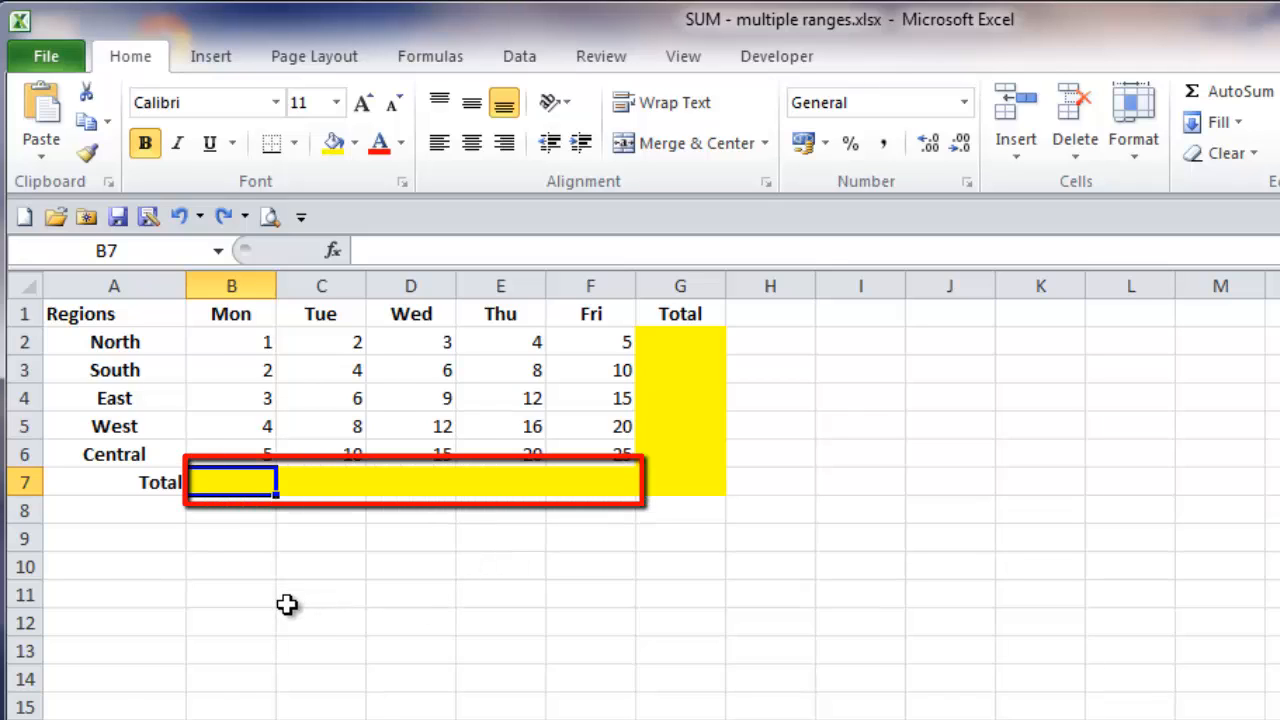
Step: Apply AutoSum to the whole range B7:F7, and to the whole range G2:G7
drag(230, 483, 620, 471)
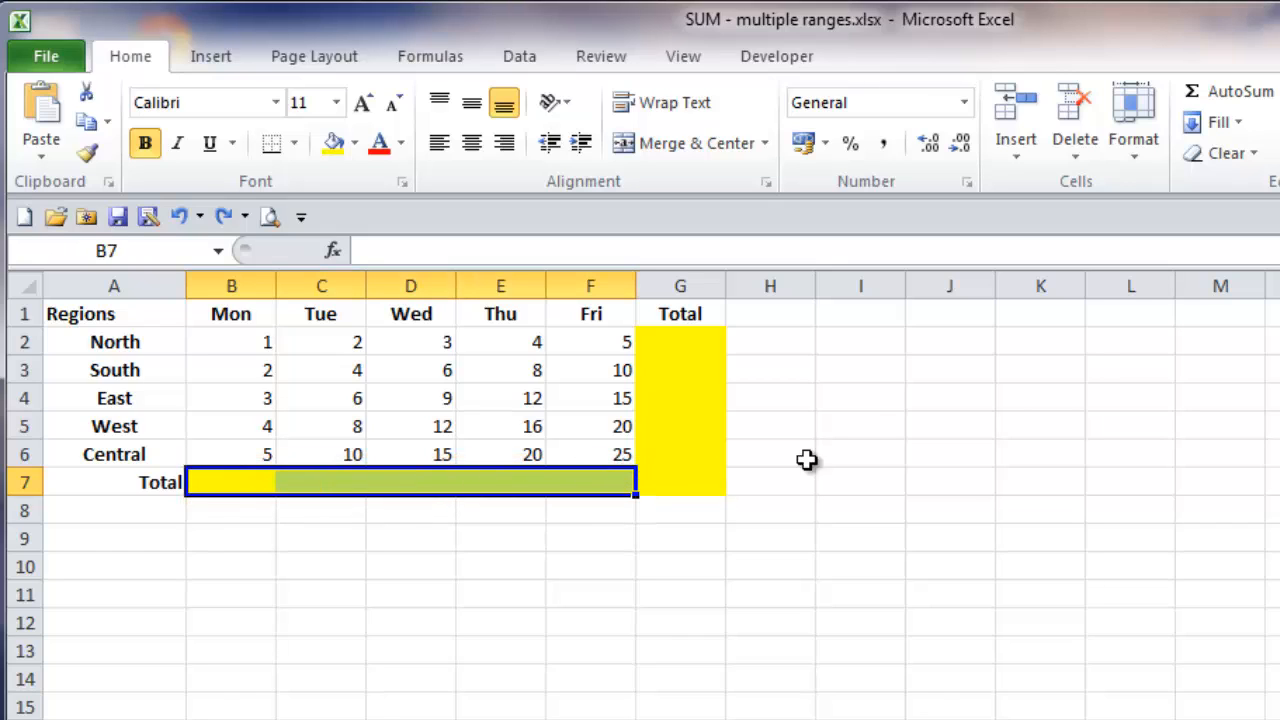
click(1260, 95)
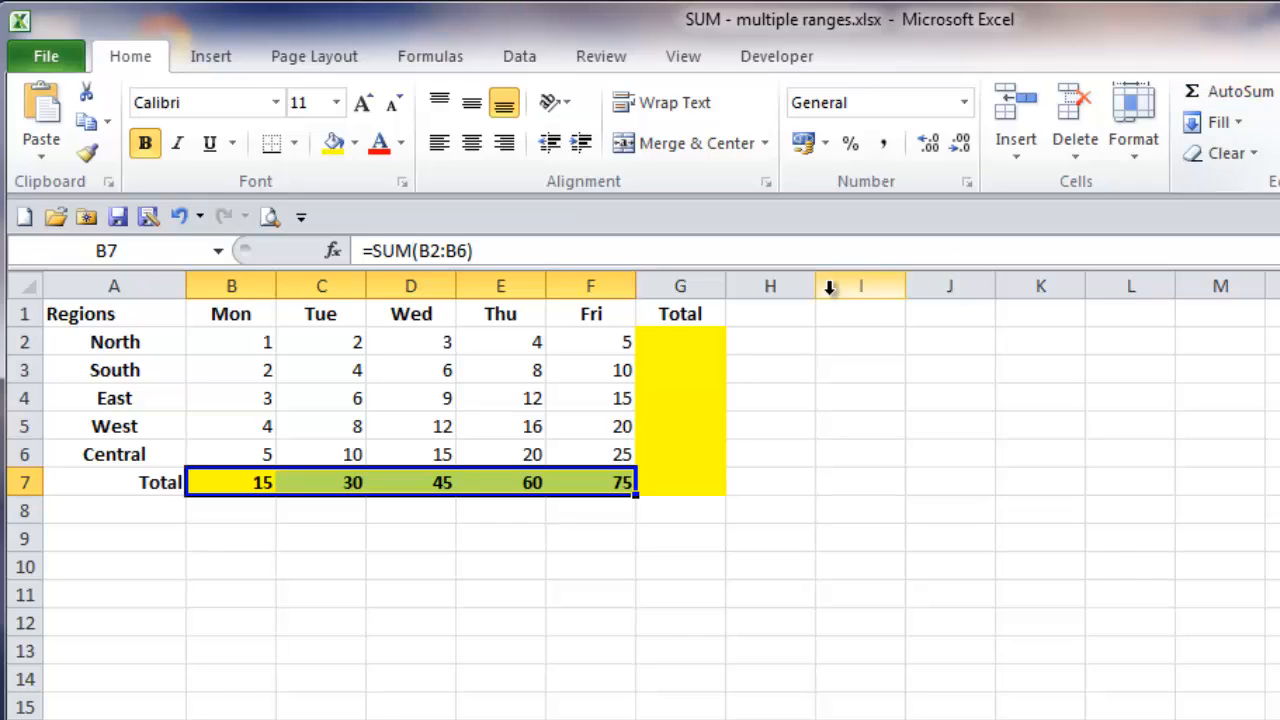
drag(677, 337, 671, 477)
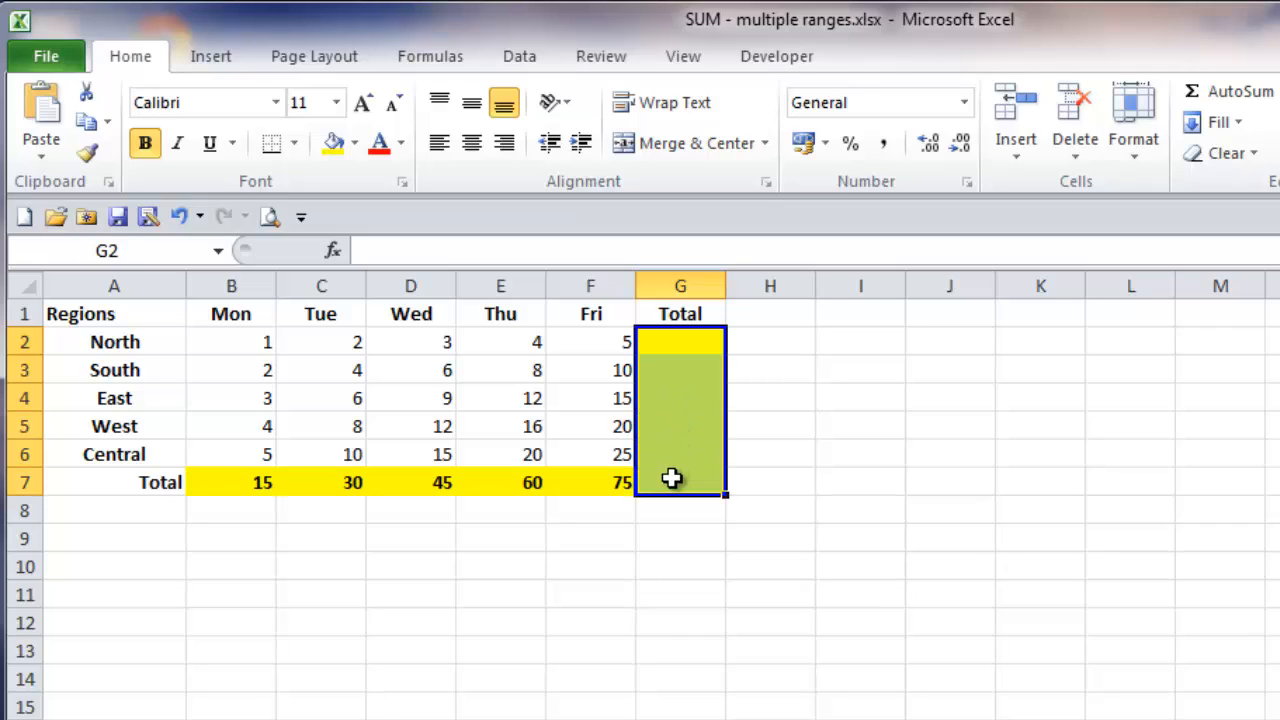
click(1260, 98)
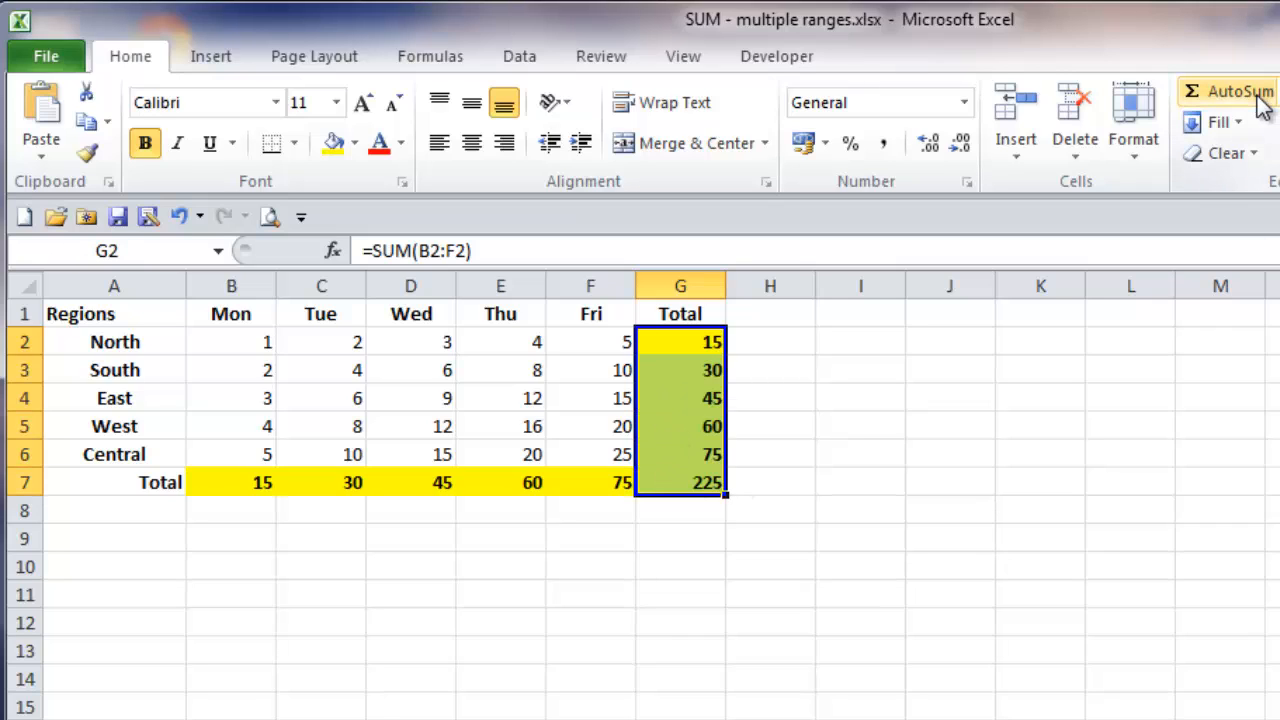
click(257, 537)
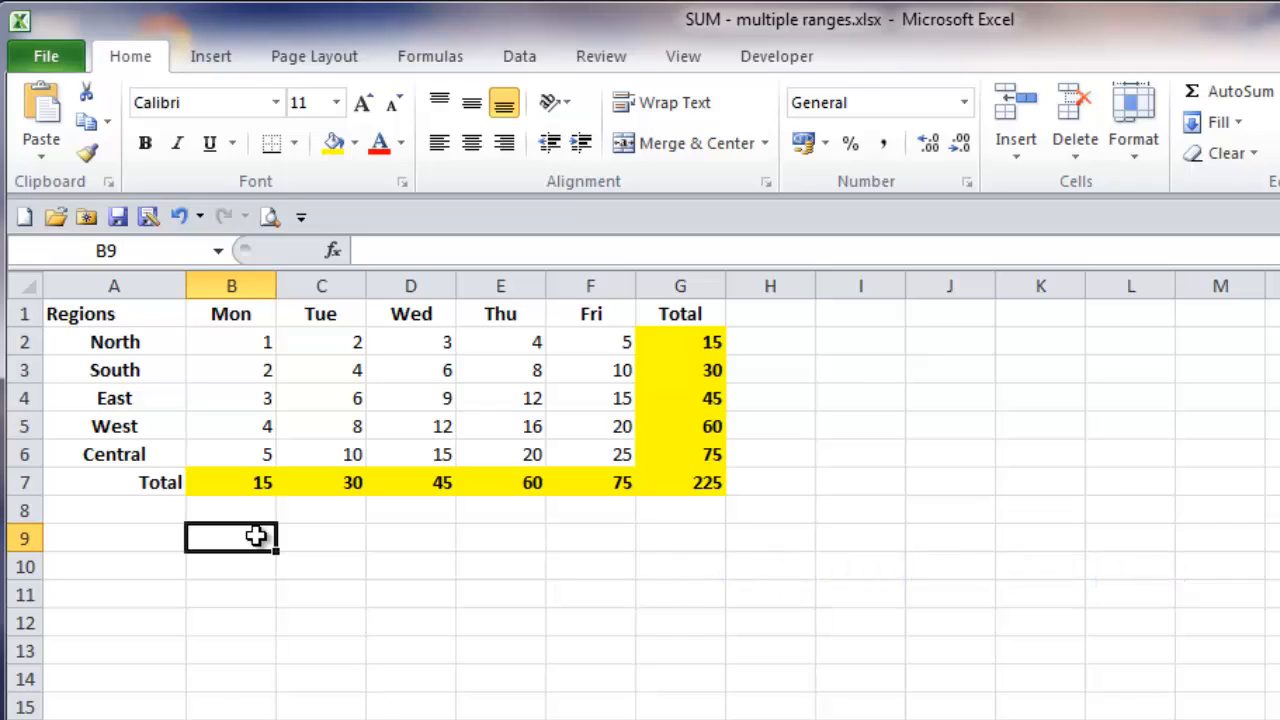
Step: Undo both AutoSum range entries and deselect the Total row
key(ctrl+z)
key(ctrl+z)
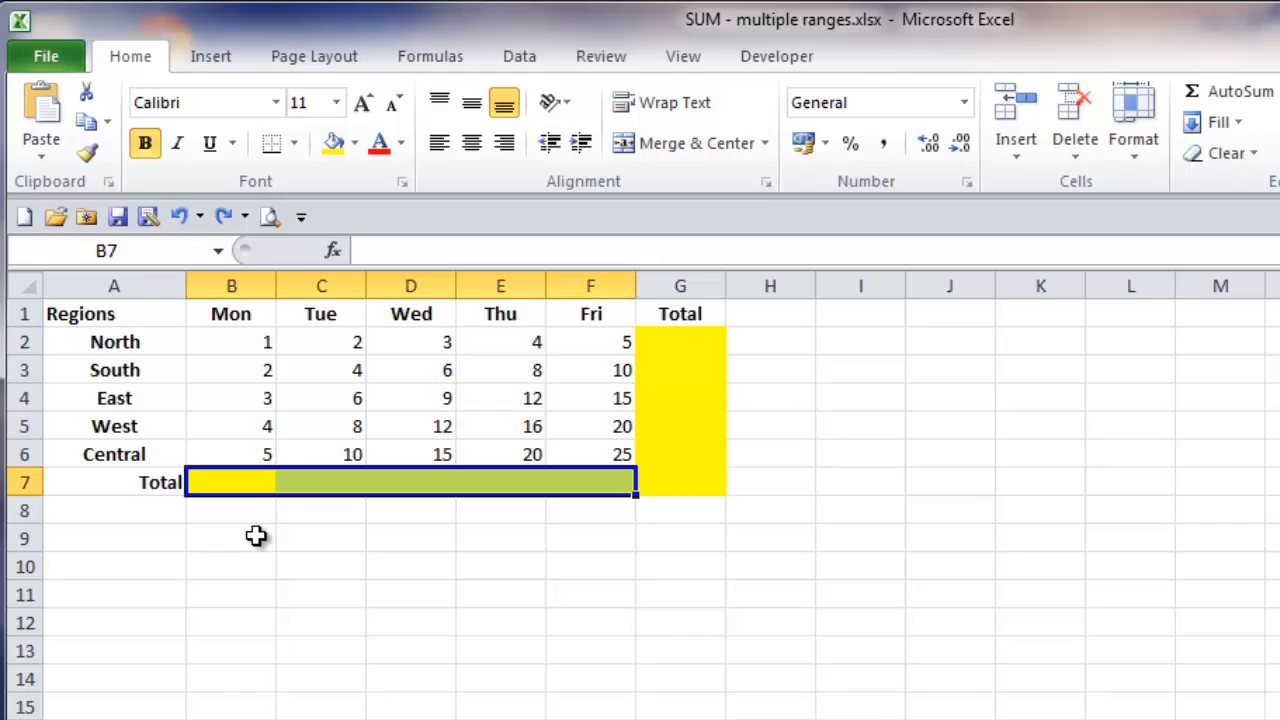
click(256, 536)
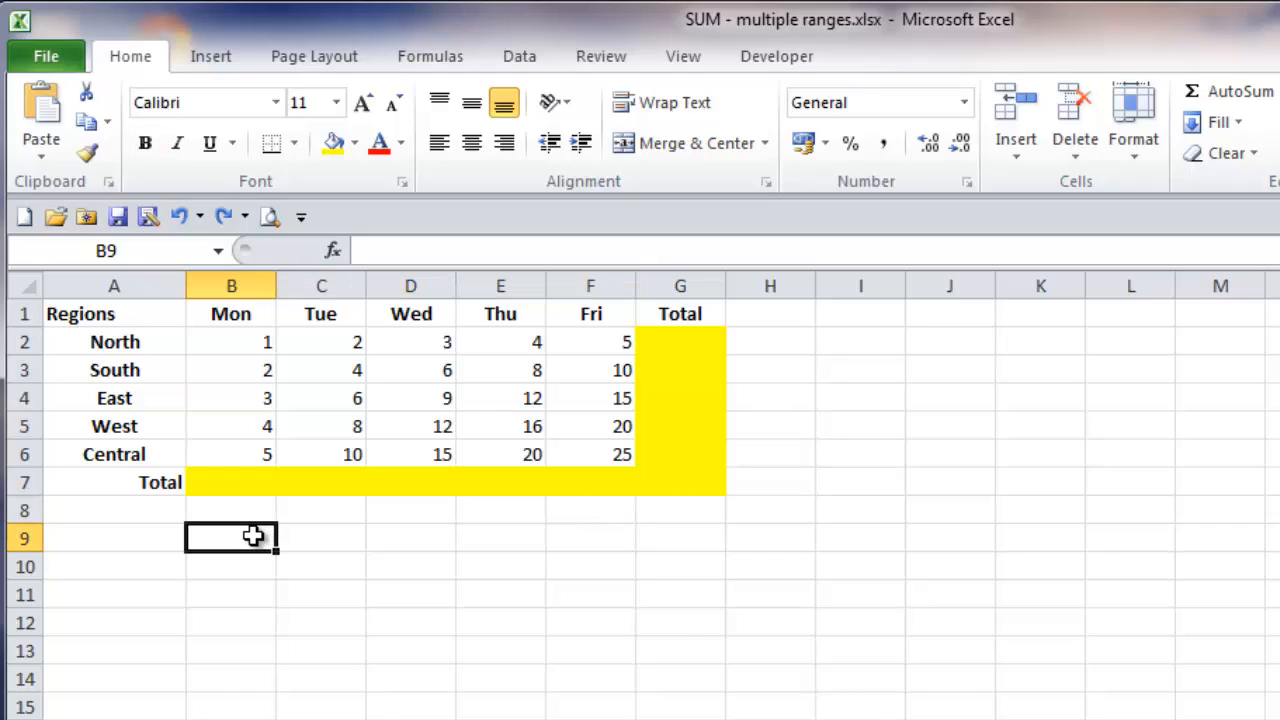
Step: Select the data together with its blank total cells, B2:G7, and add all row and column totals at once with AutoSum
click(250, 341)
drag(250, 341, 674, 483)
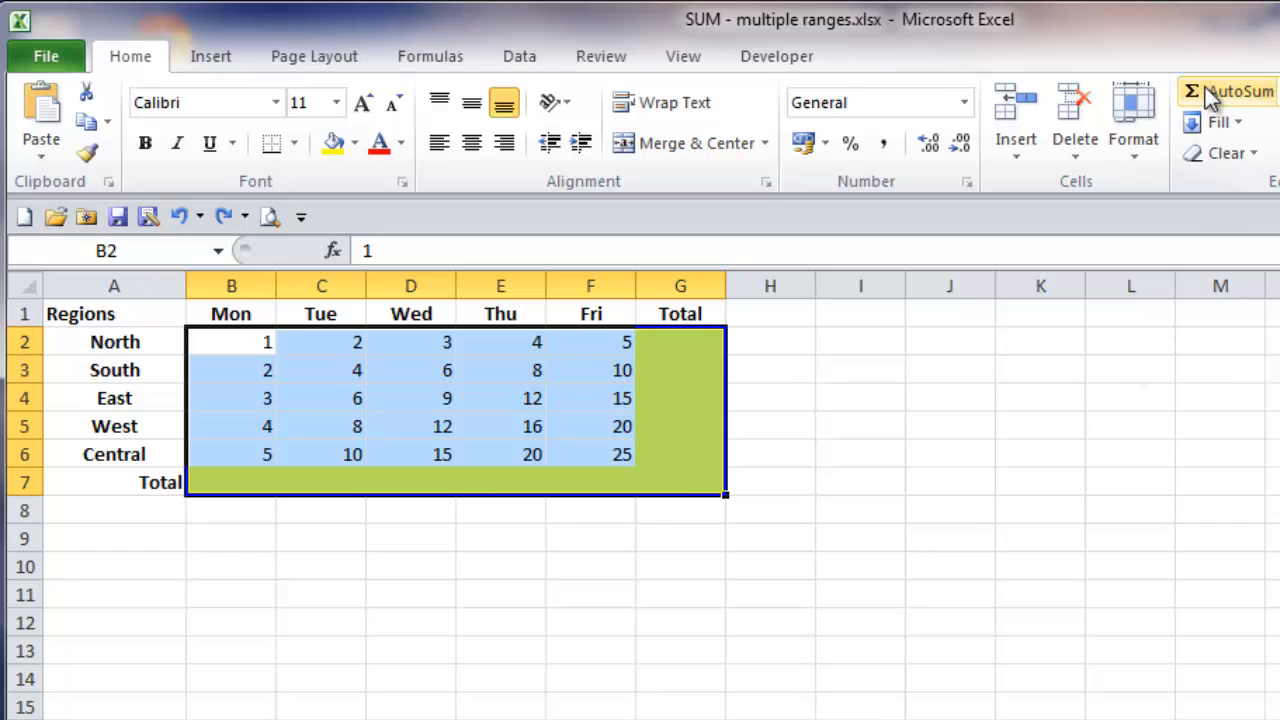
click(1240, 93)
click(228, 546)
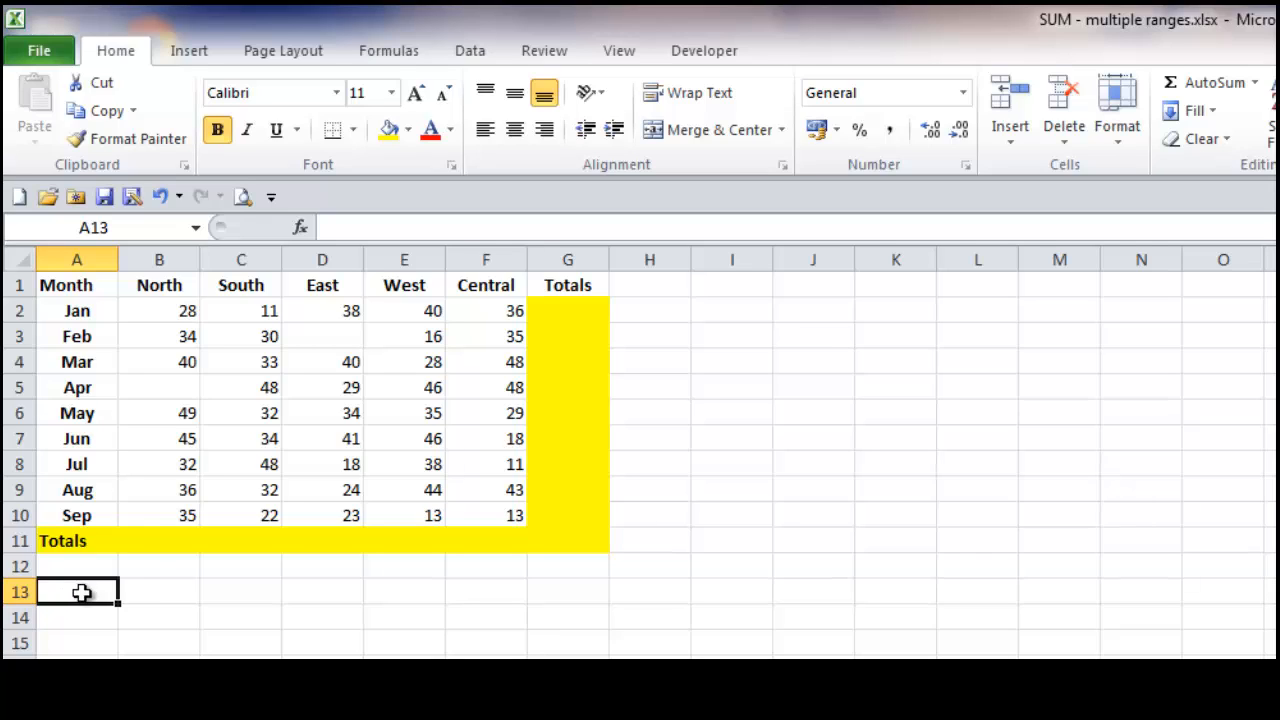
Step: Try AutoSum on the North total cell B11 and the Feb total cell G3, cancelling each proposed formula
click(153, 534)
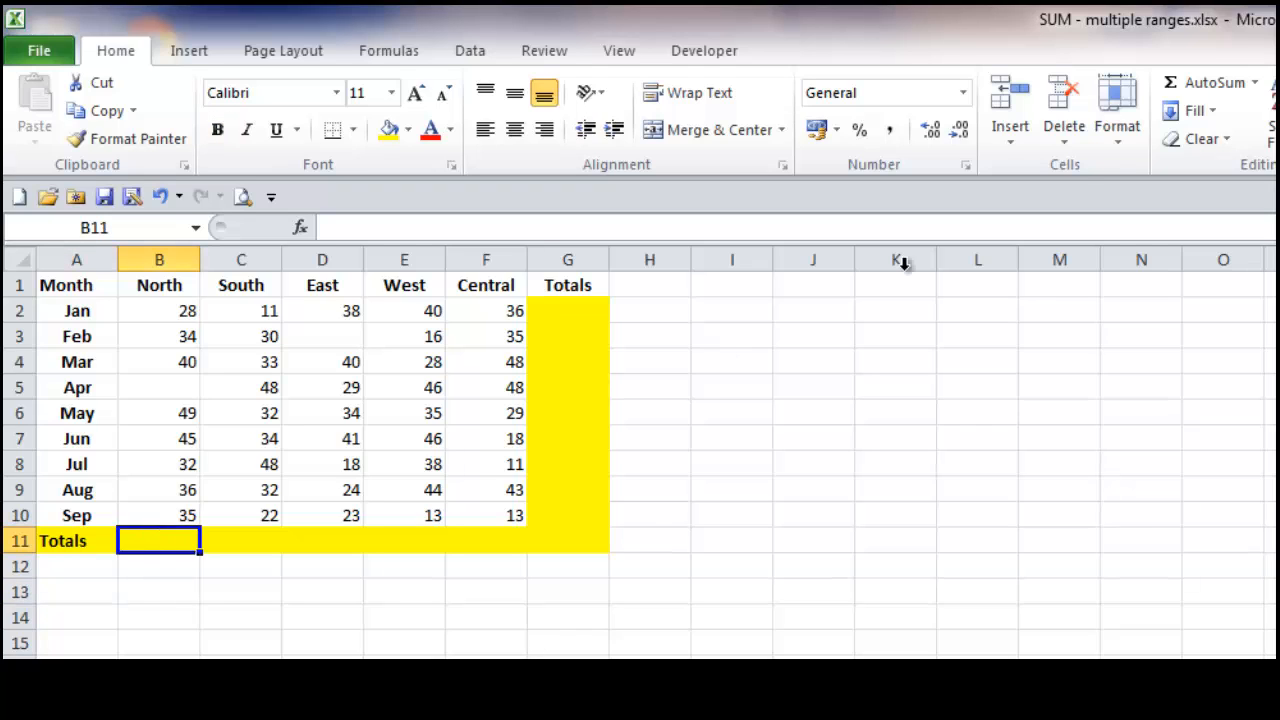
click(1212, 88)
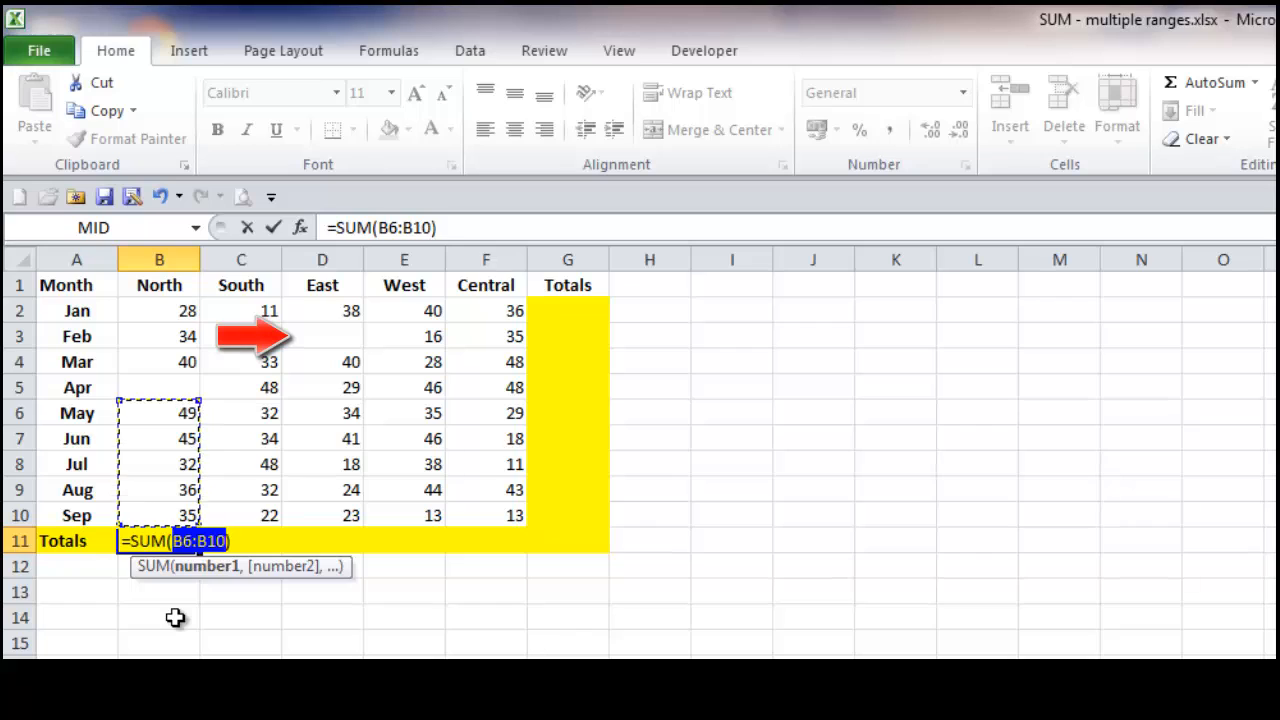
key(Escape)
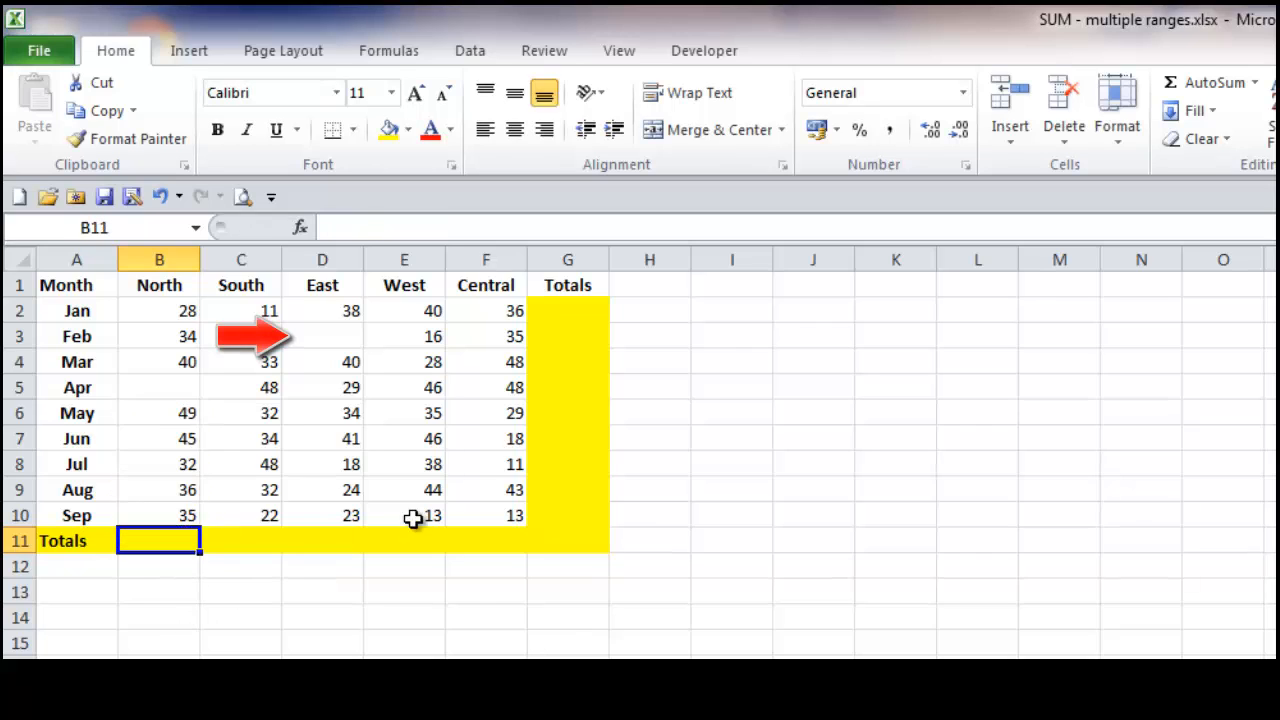
click(587, 334)
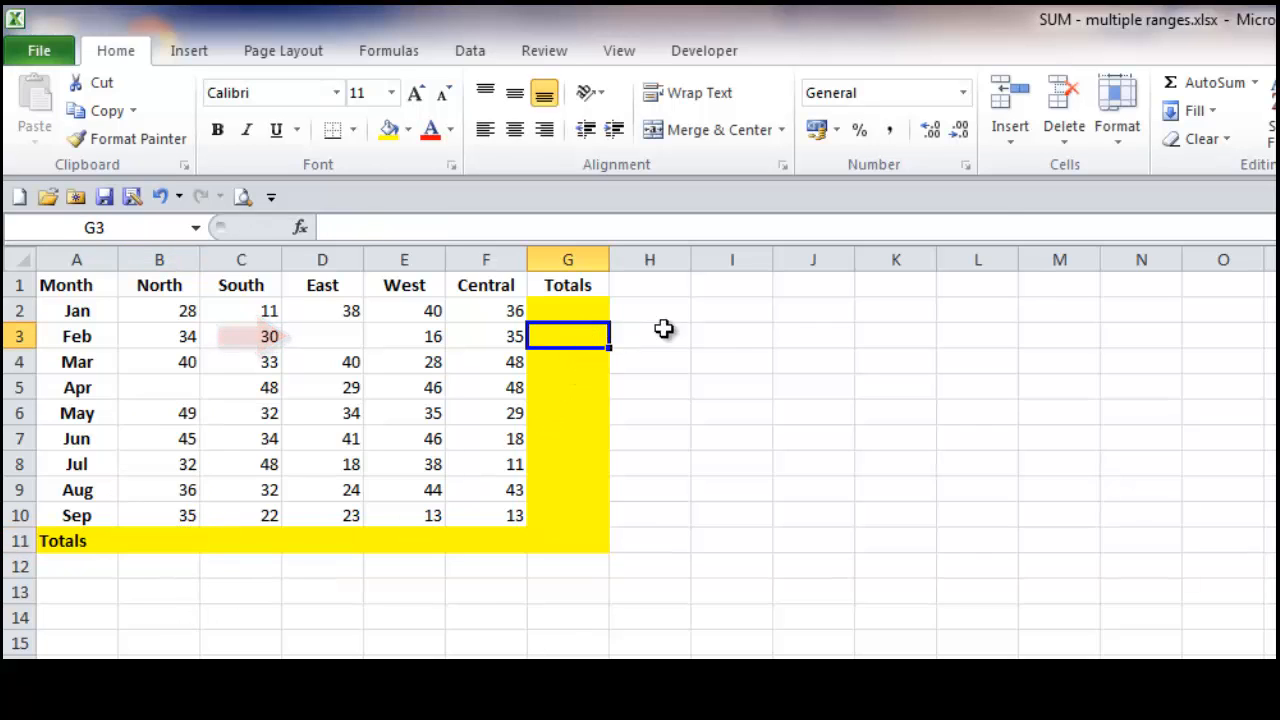
click(1205, 84)
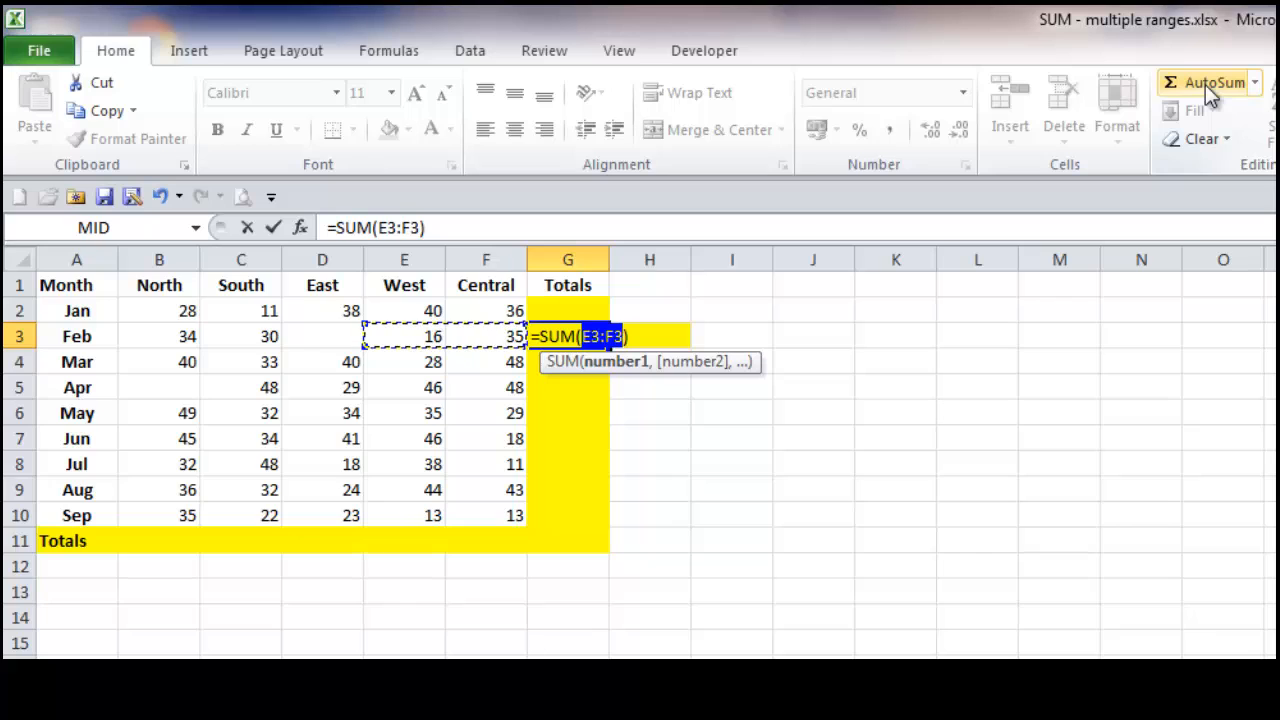
key(Escape)
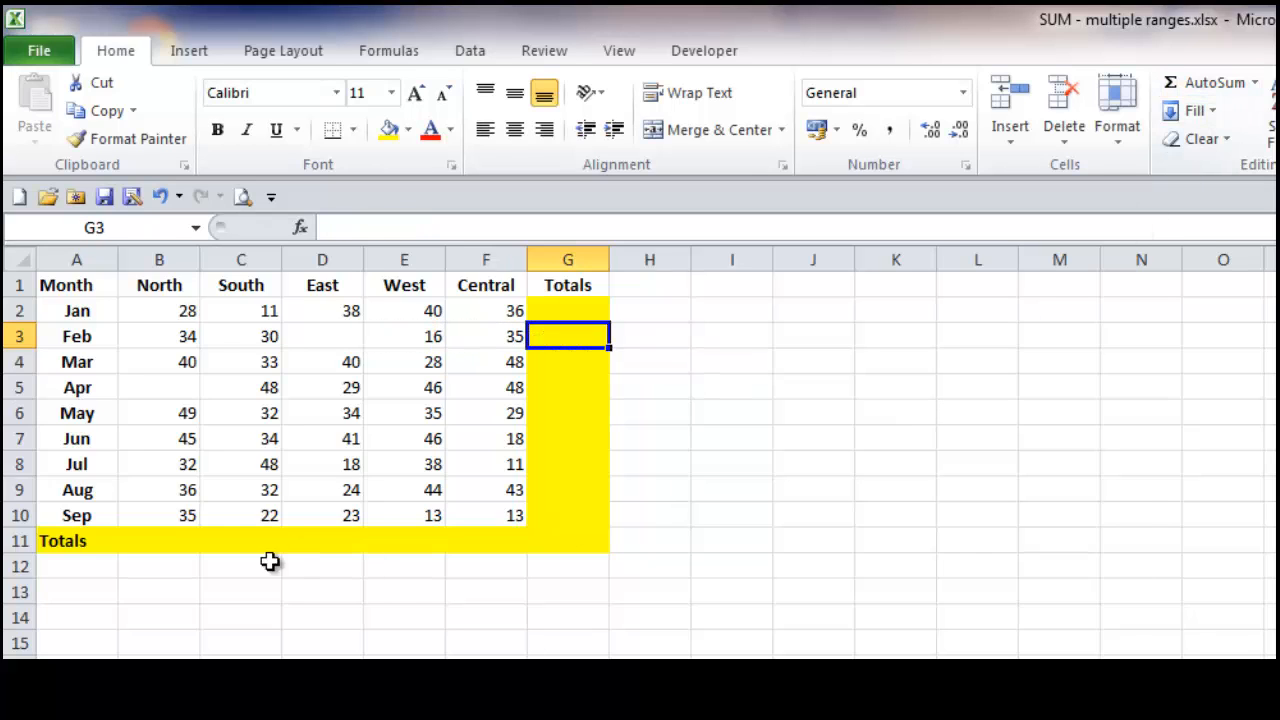
Step: Apply AutoSum to the whole Totals row range B11:F11
click(167, 538)
drag(167, 538, 480, 533)
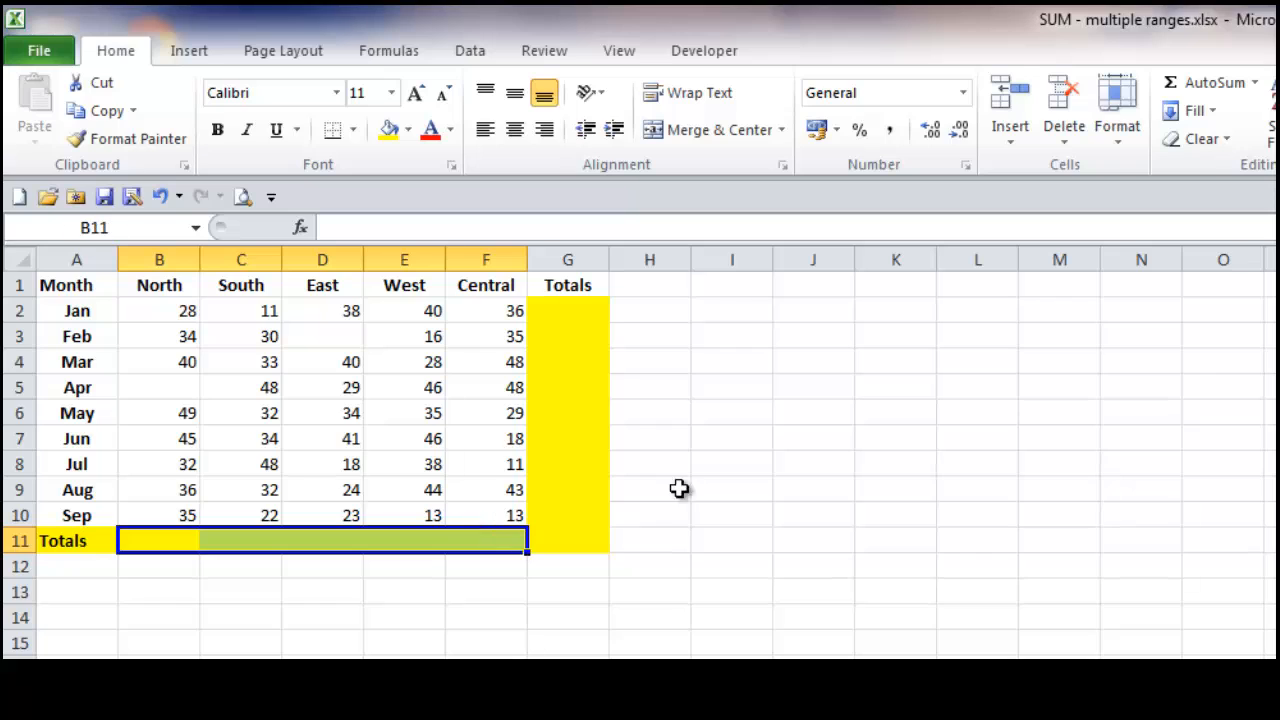
click(1172, 86)
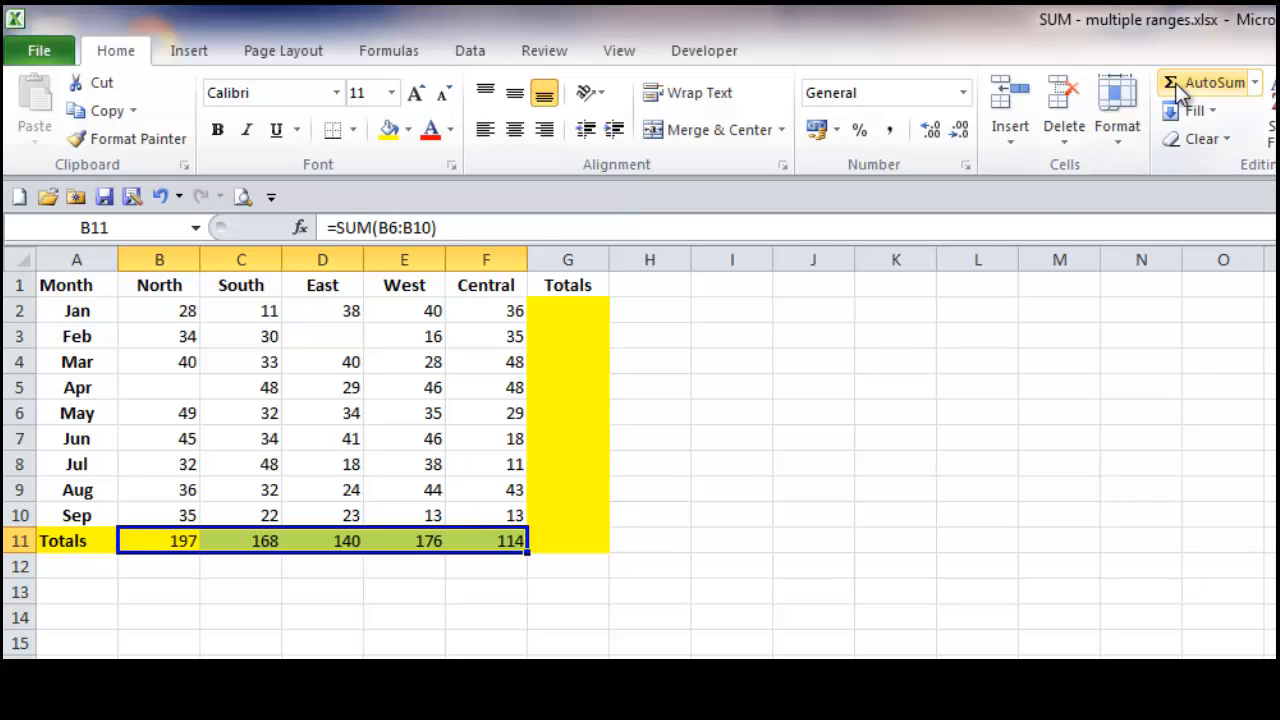
click(156, 597)
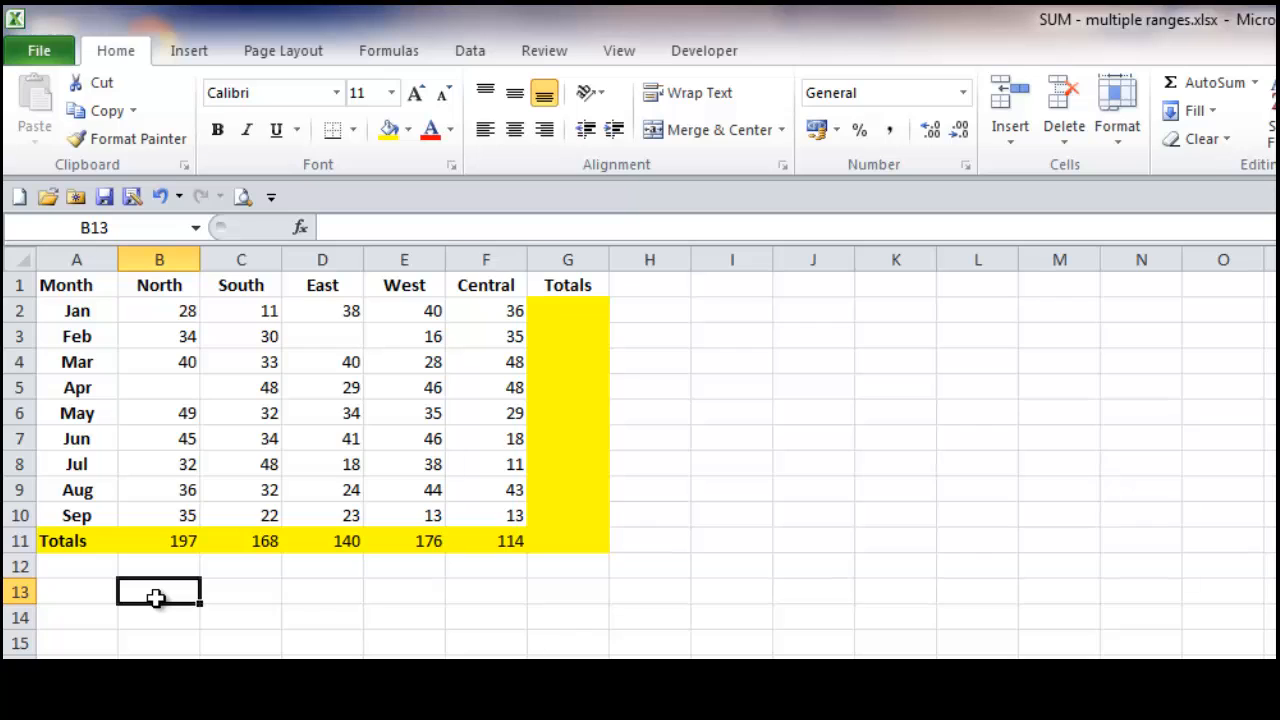
Step: Inspect the South total's formula in C11 and undo the AutoSum totals in the Totals row
double_click(248, 541)
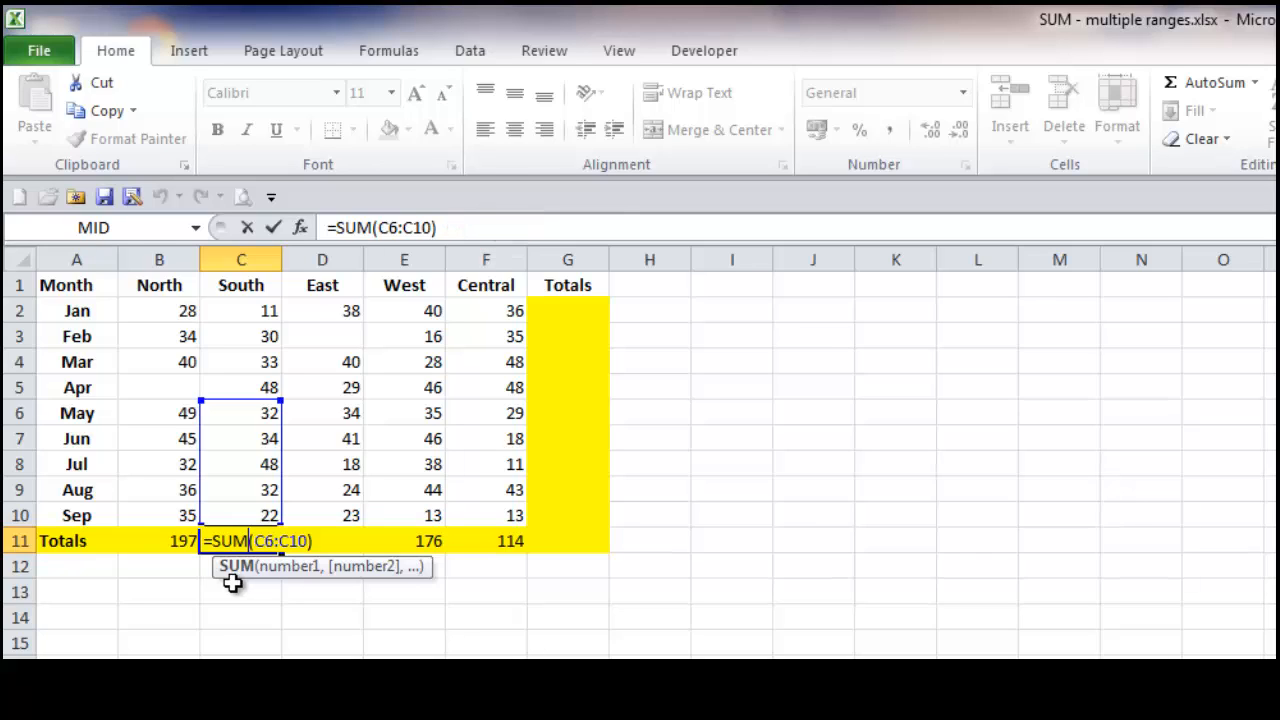
key(Escape)
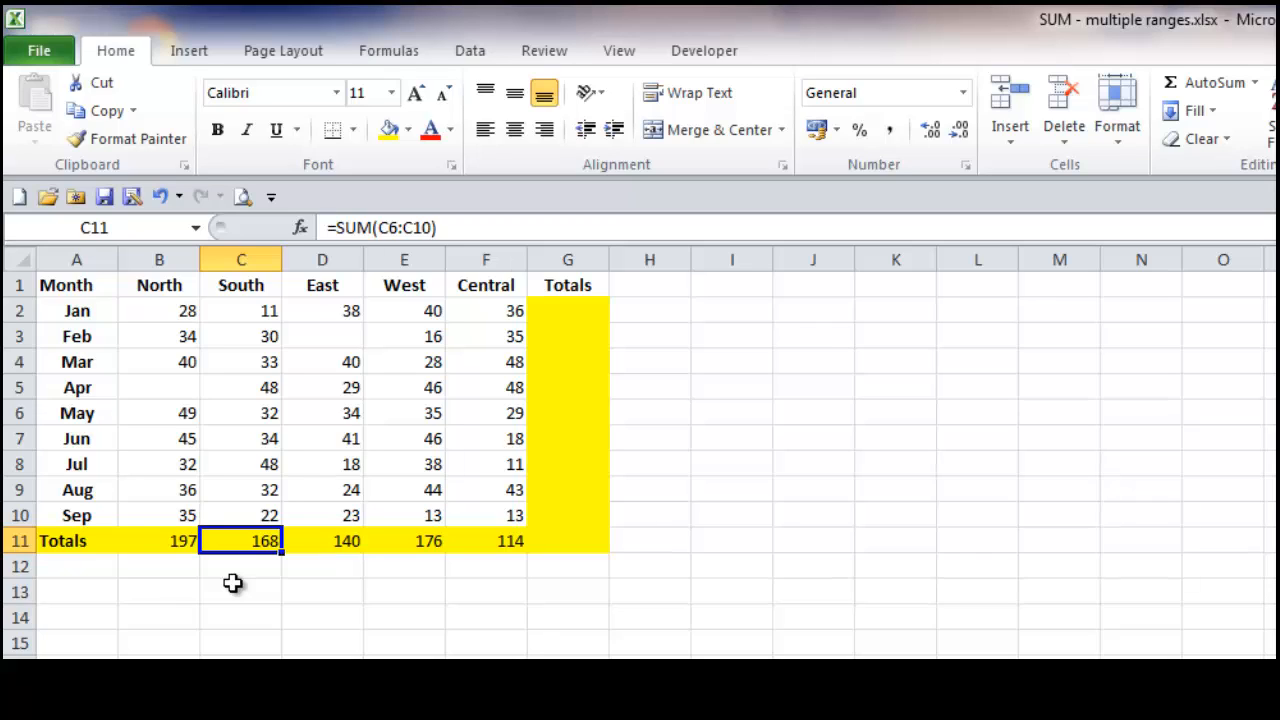
key(ctrl+z)
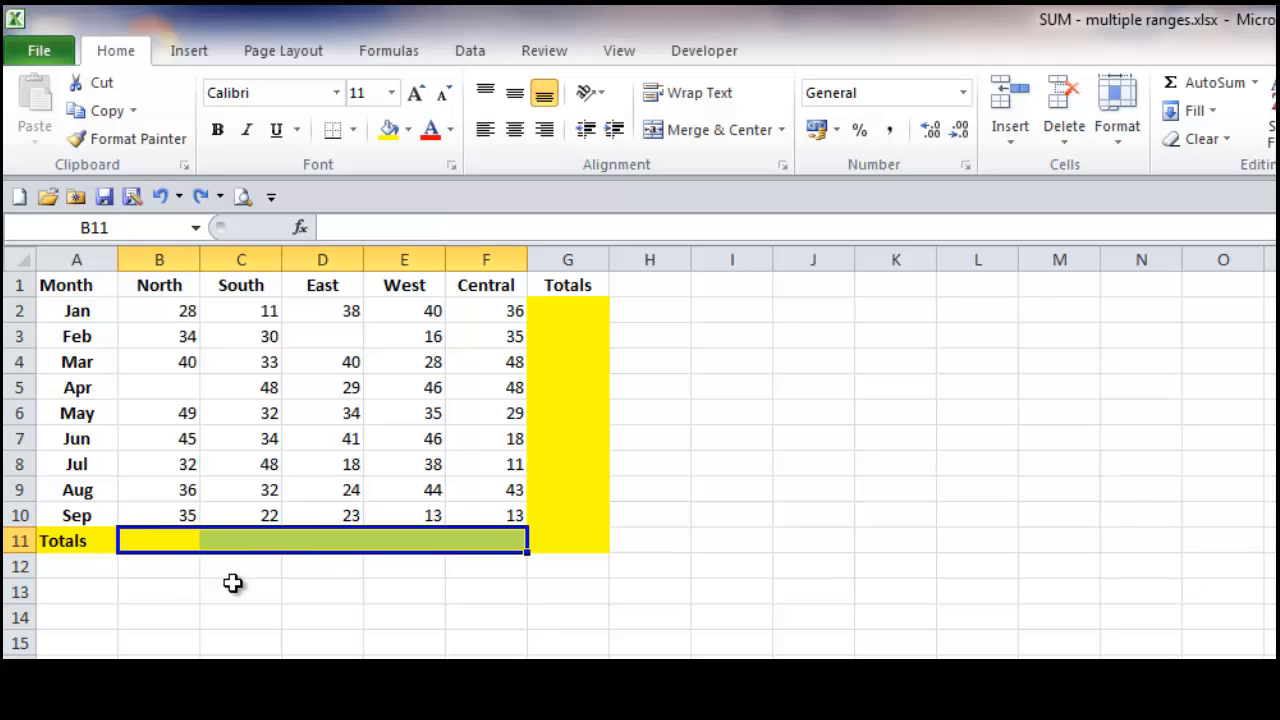
Step: Total North in B11 with AutoSum, editing the range in the formula text to B2:B10, and undo the entry
click(172, 540)
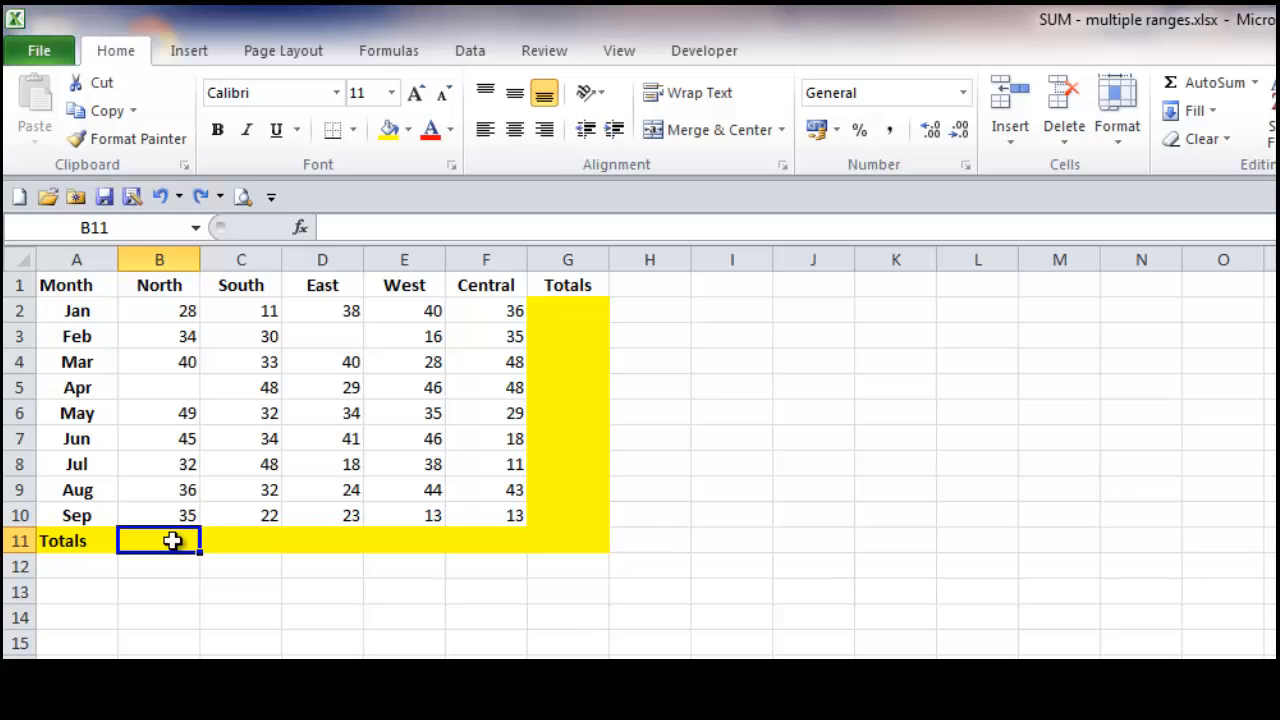
click(1182, 86)
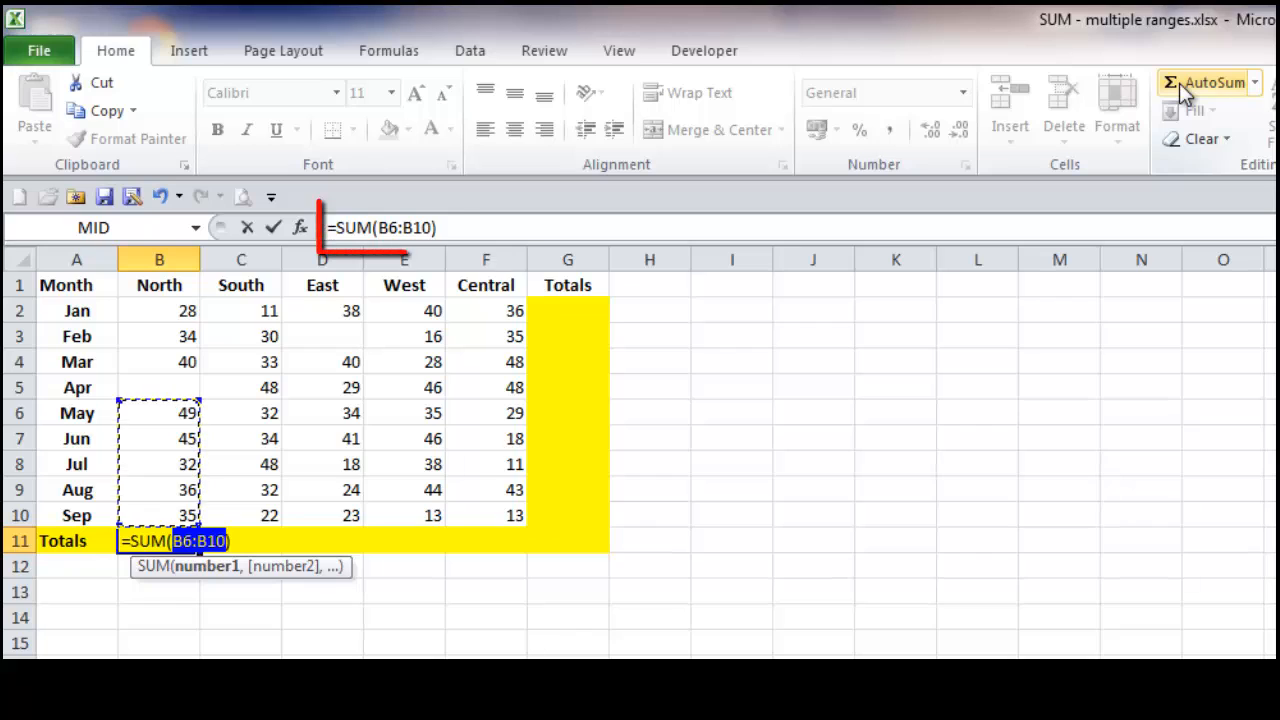
click(385, 228)
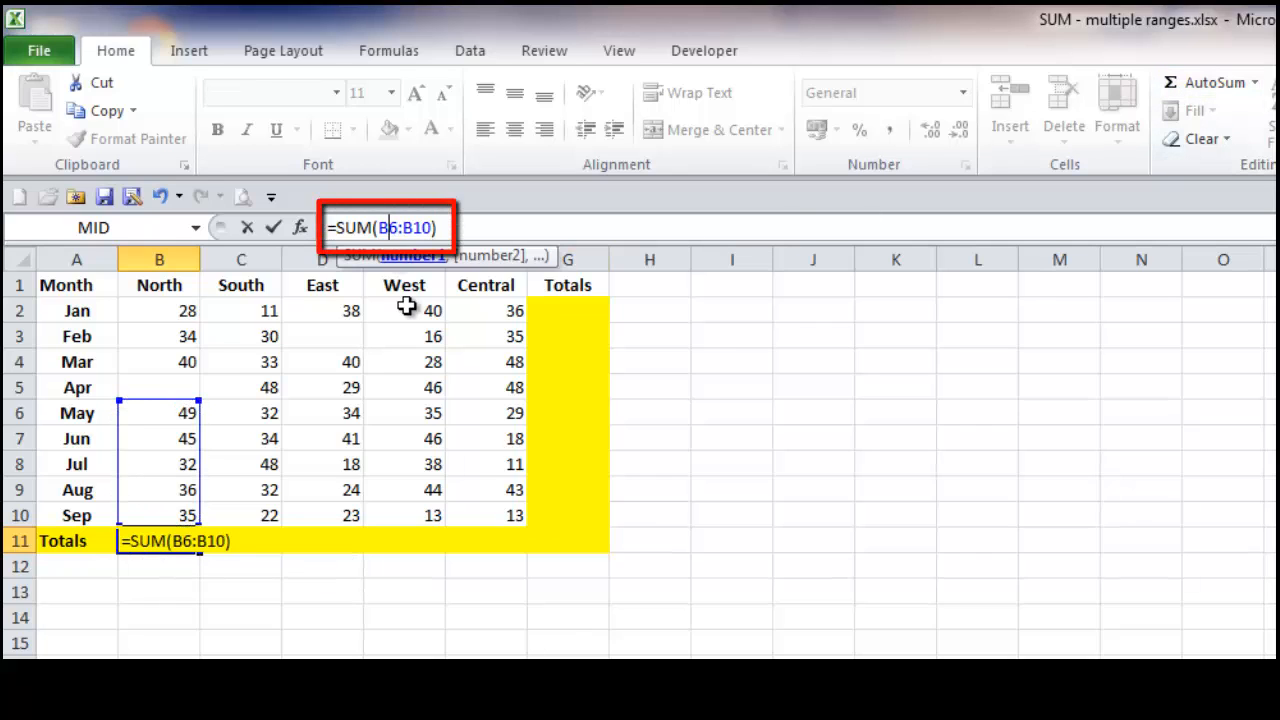
key(Delete)
text(2)
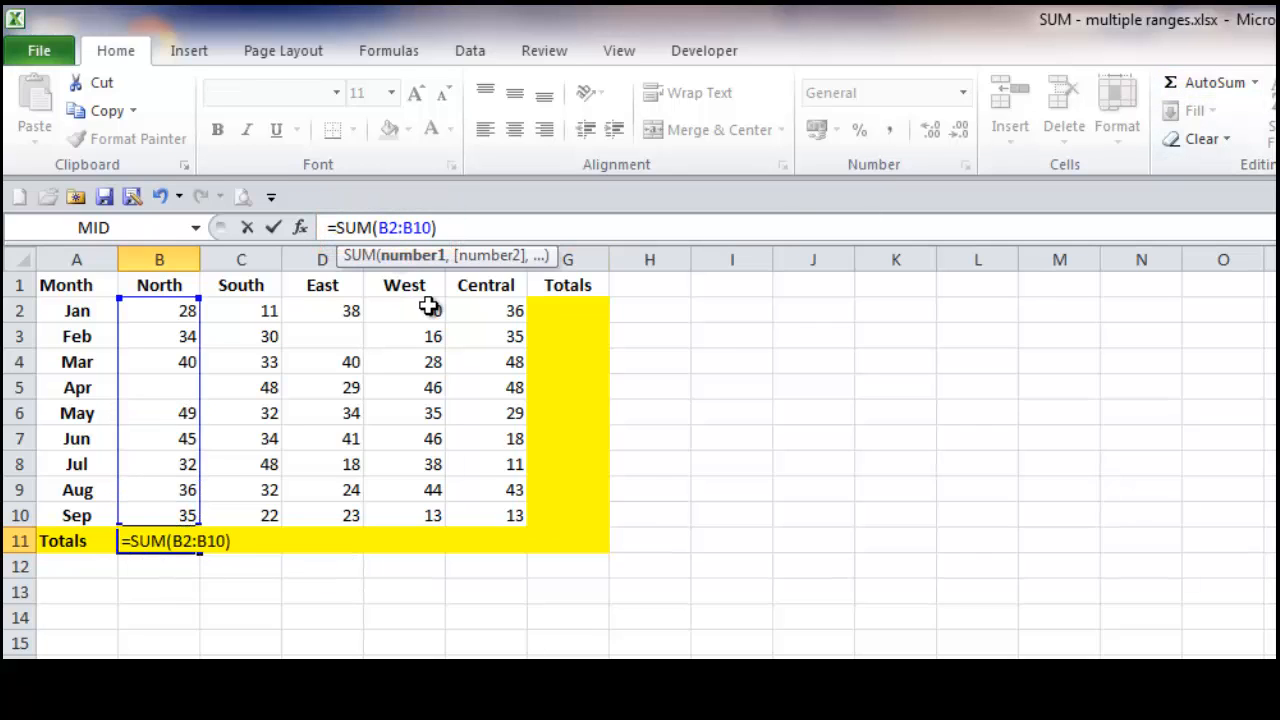
click(275, 228)
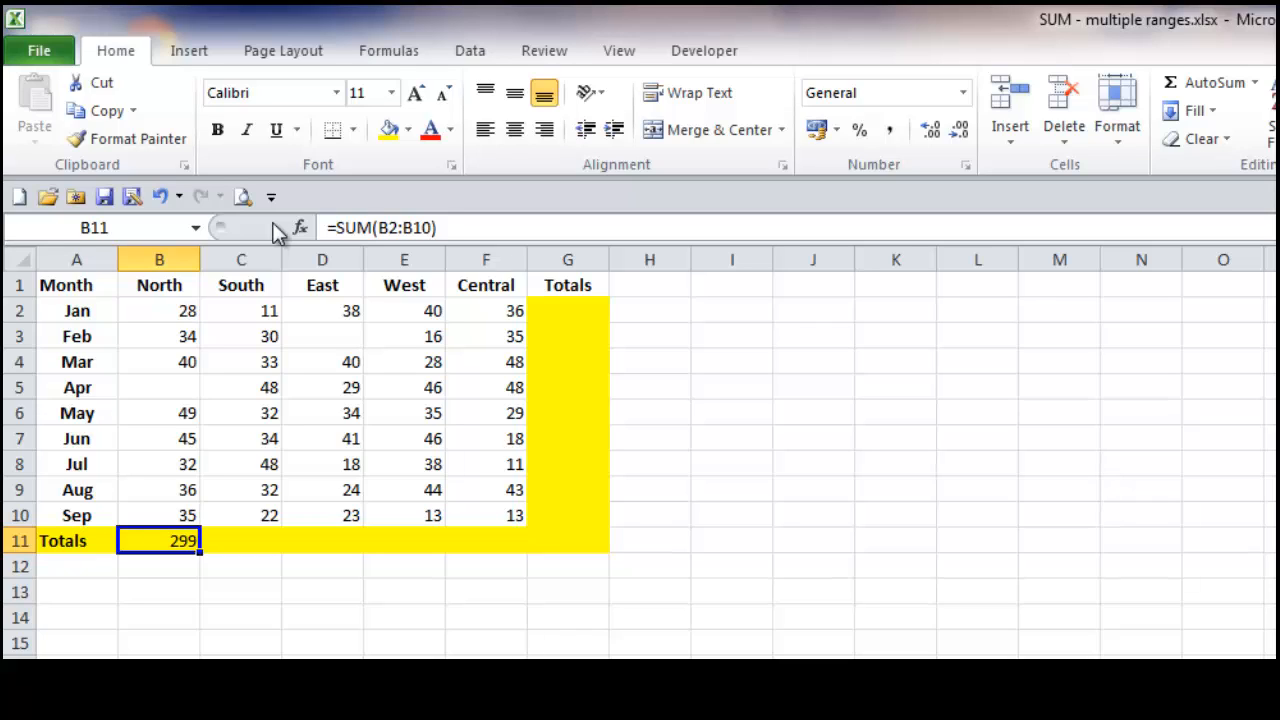
key(ctrl+z)
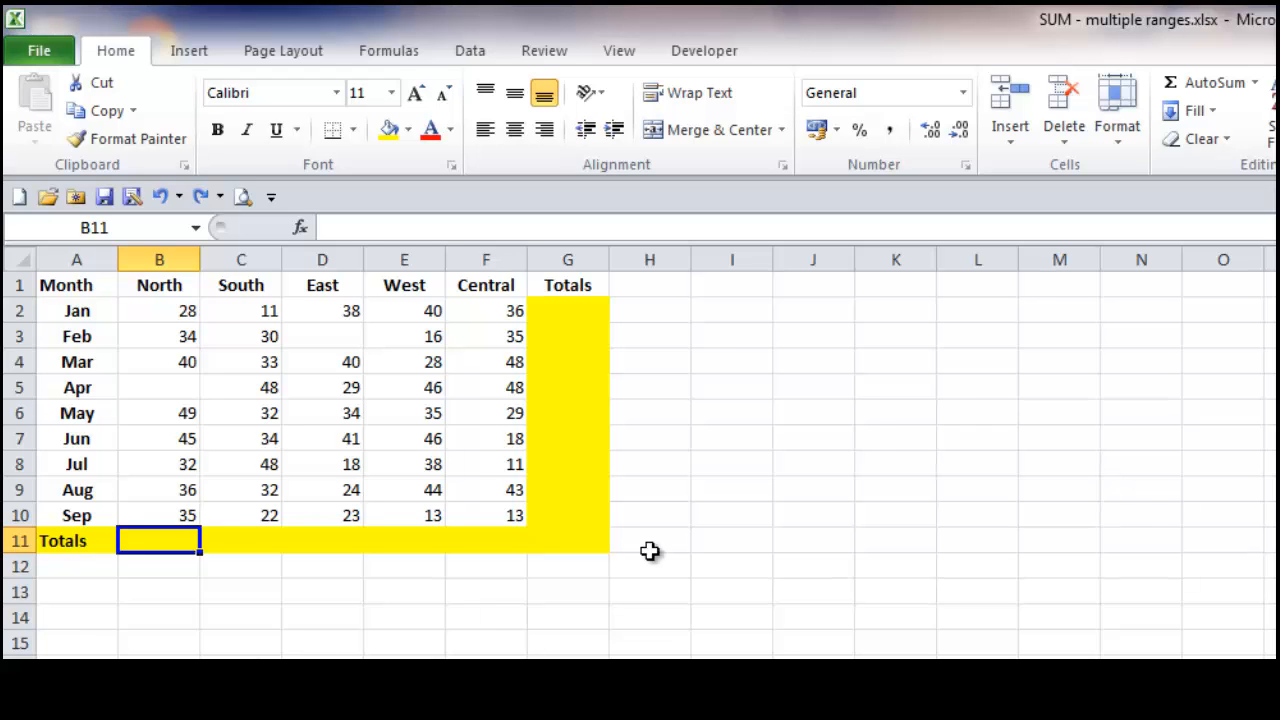
Step: Total North in B11 with AutoSum, extending the outlined range on the sheet to cover B2:B10
click(1196, 84)
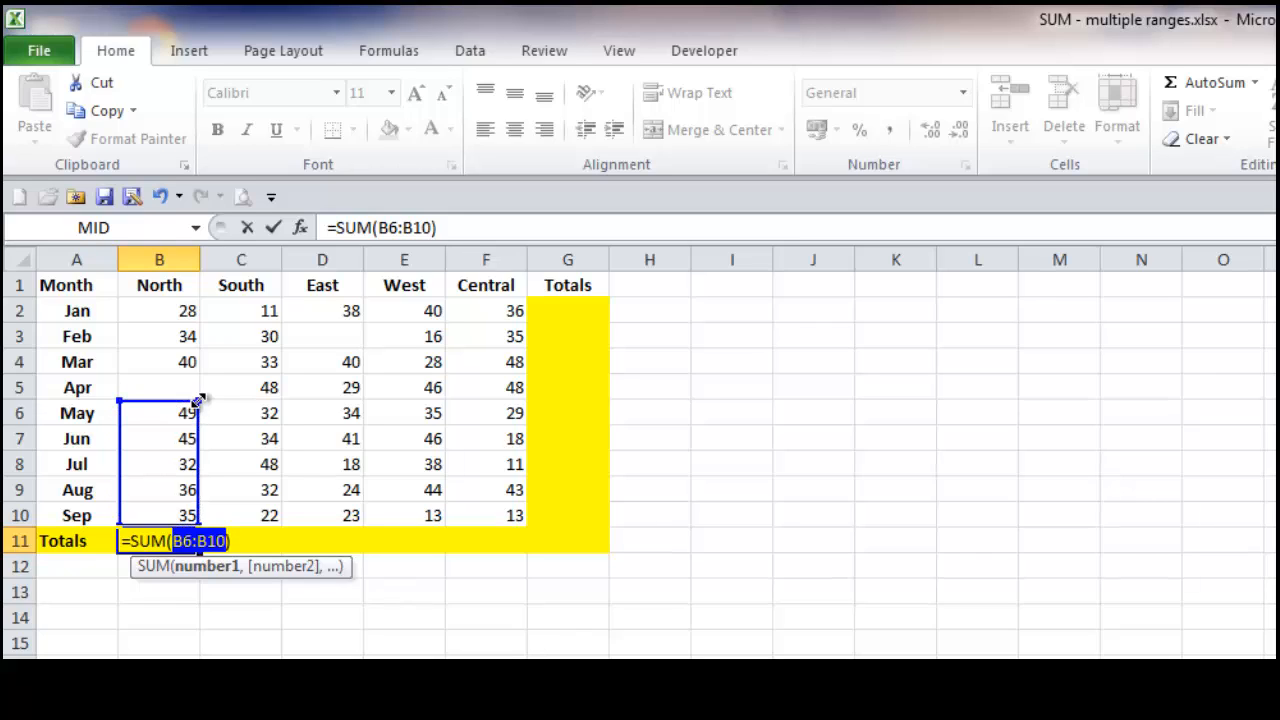
drag(198, 401, 206, 310)
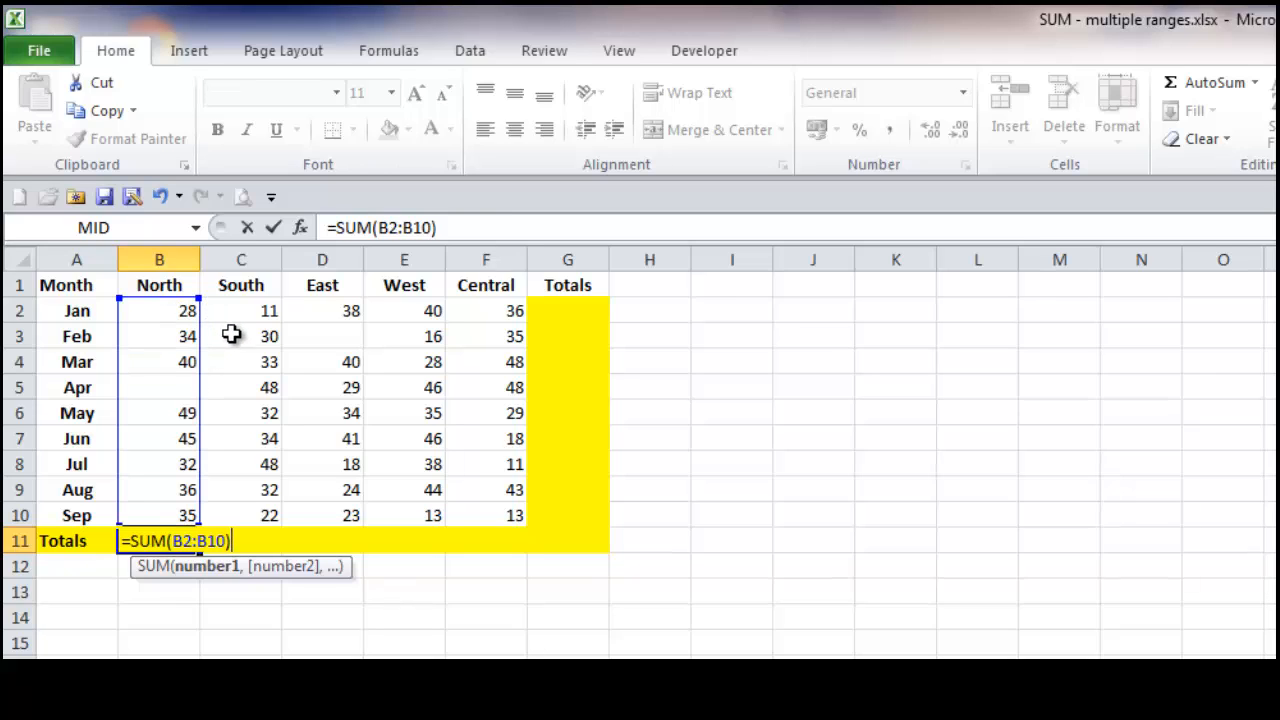
click(274, 229)
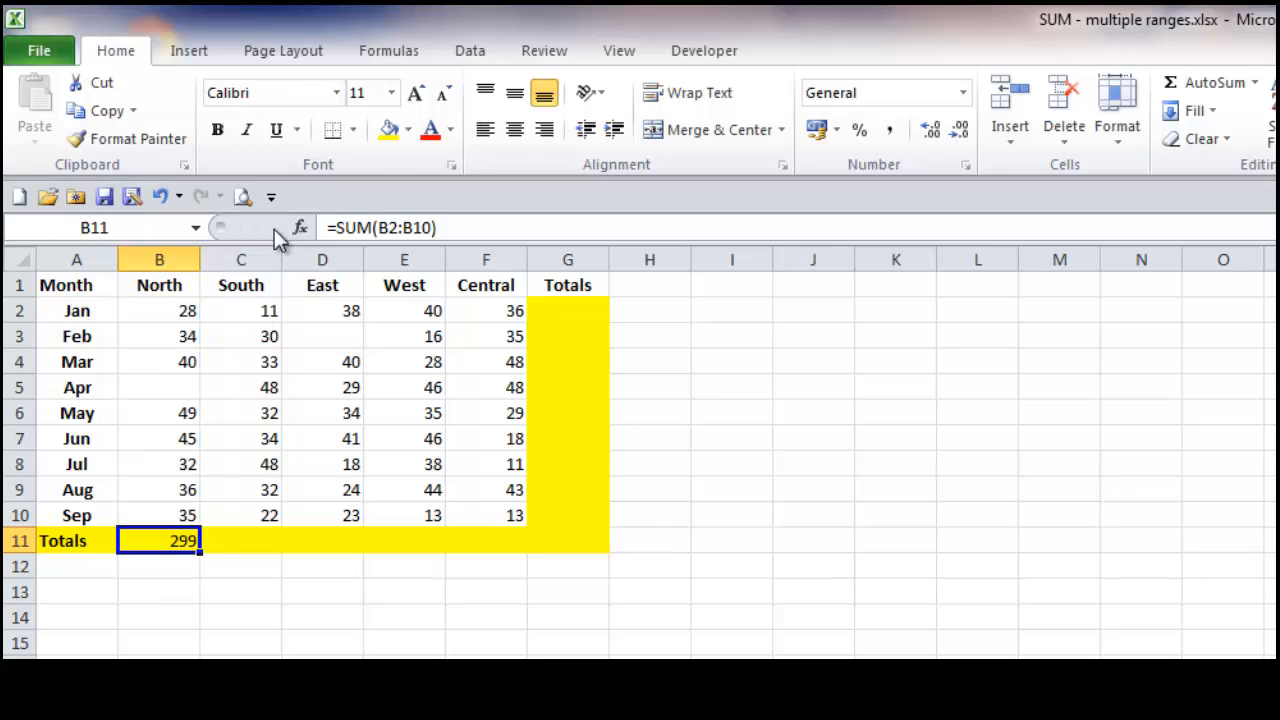
Step: Fill the North total formula across to F11 and check the copied formulas in C11 through F11
drag(201, 553, 497, 553)
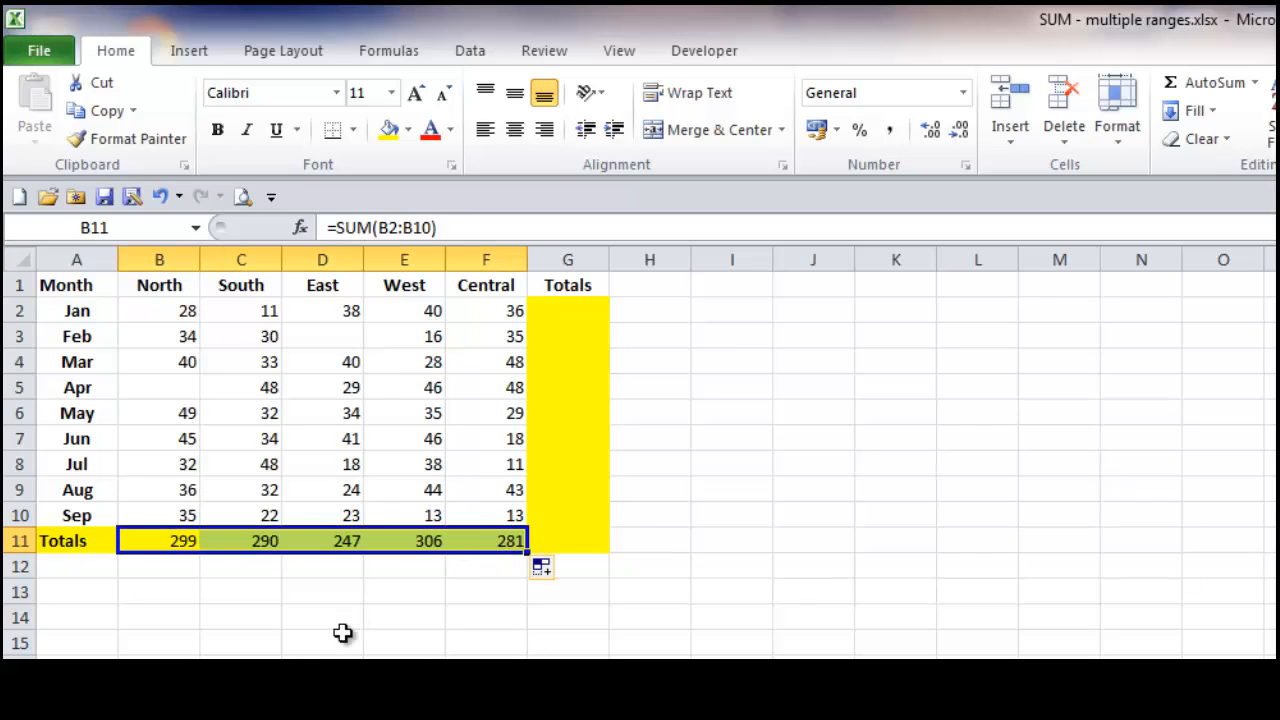
click(248, 541)
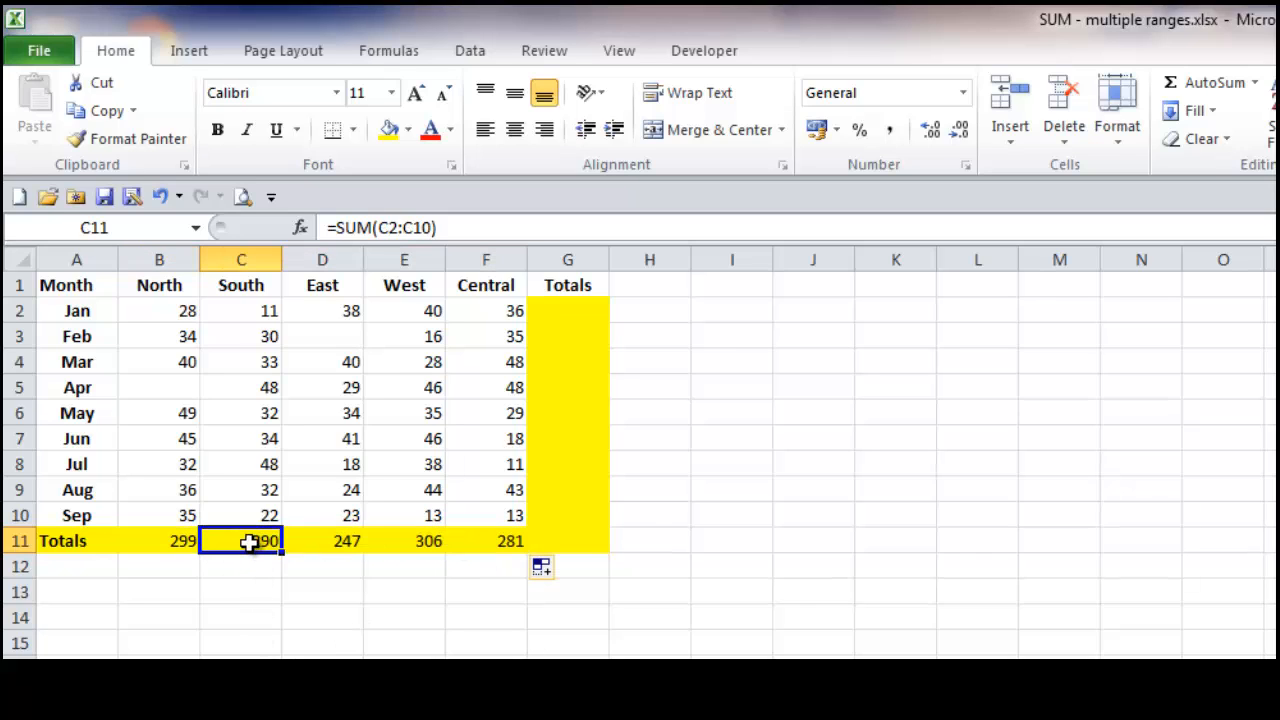
click(349, 541)
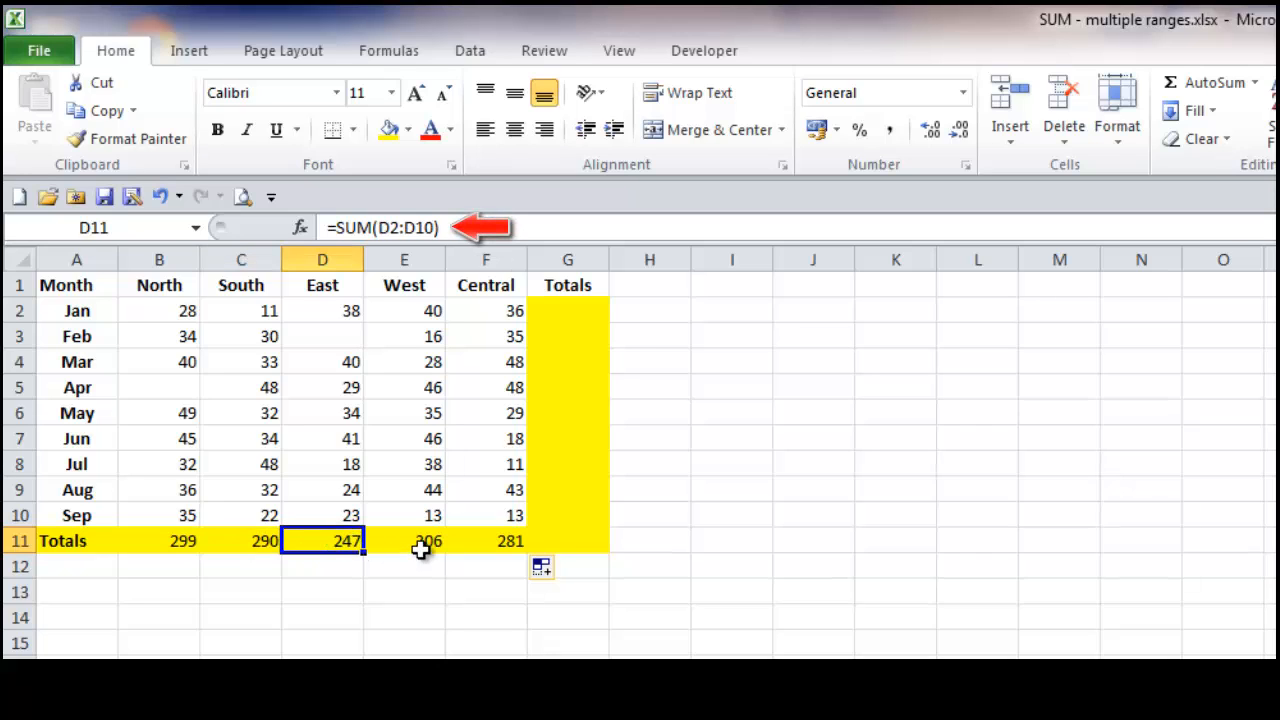
click(412, 536)
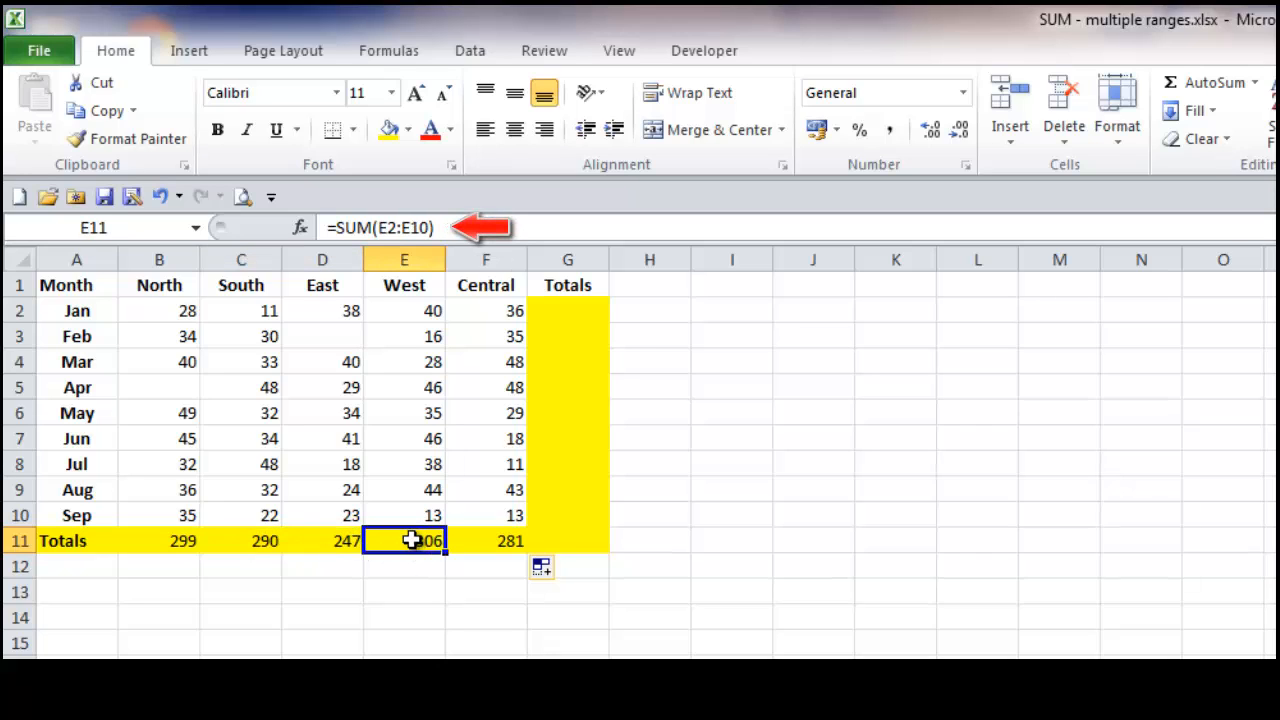
click(483, 538)
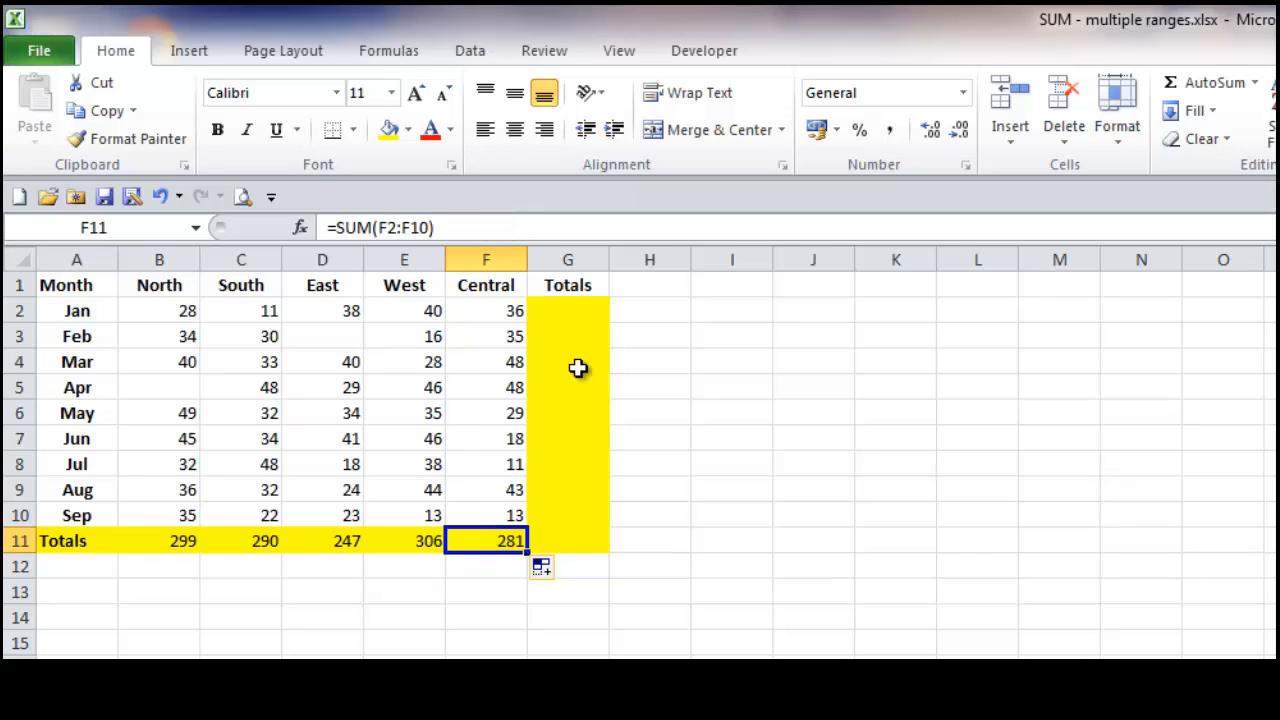
Step: Total the Jan row in G2 with AutoSum over B2:F2
click(580, 310)
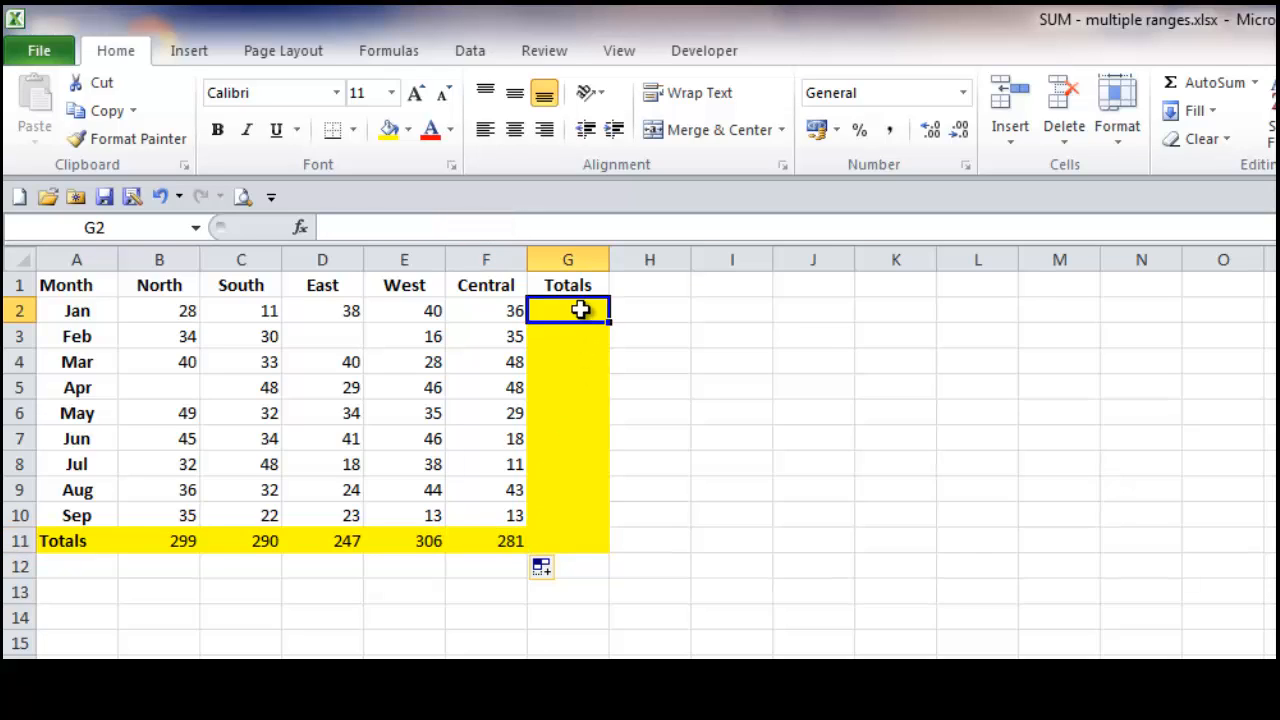
click(1178, 83)
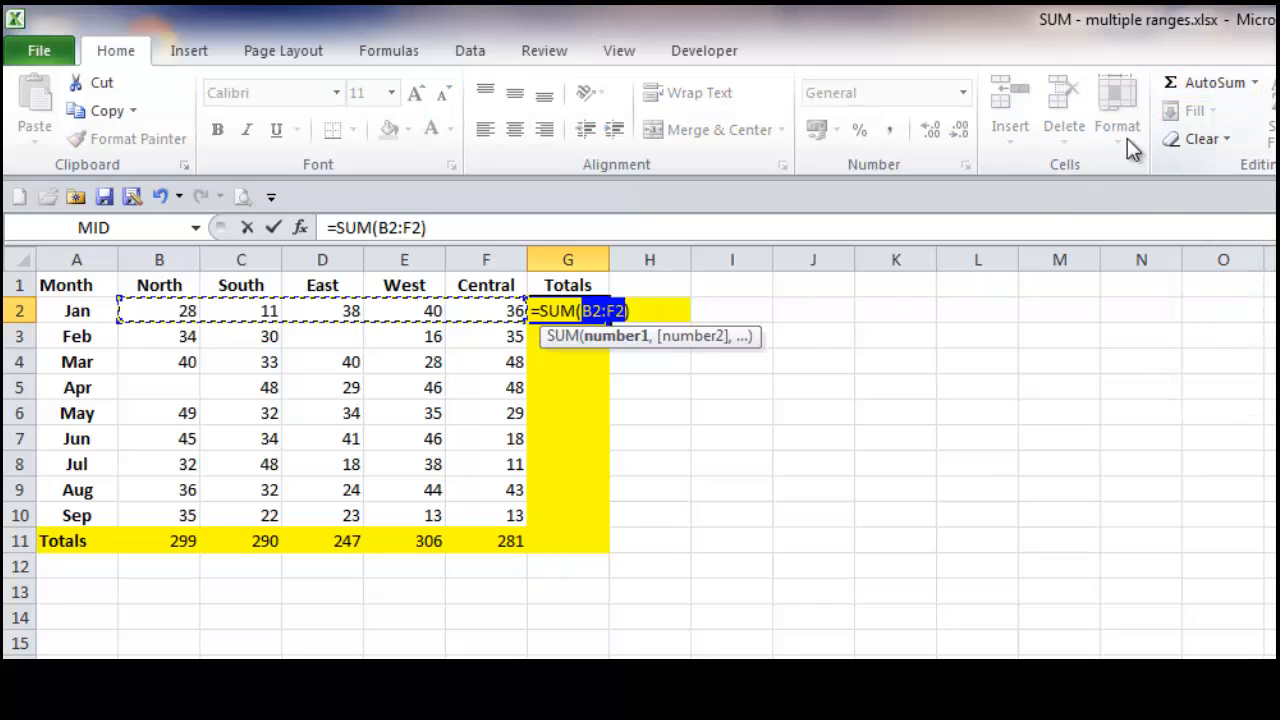
click(272, 228)
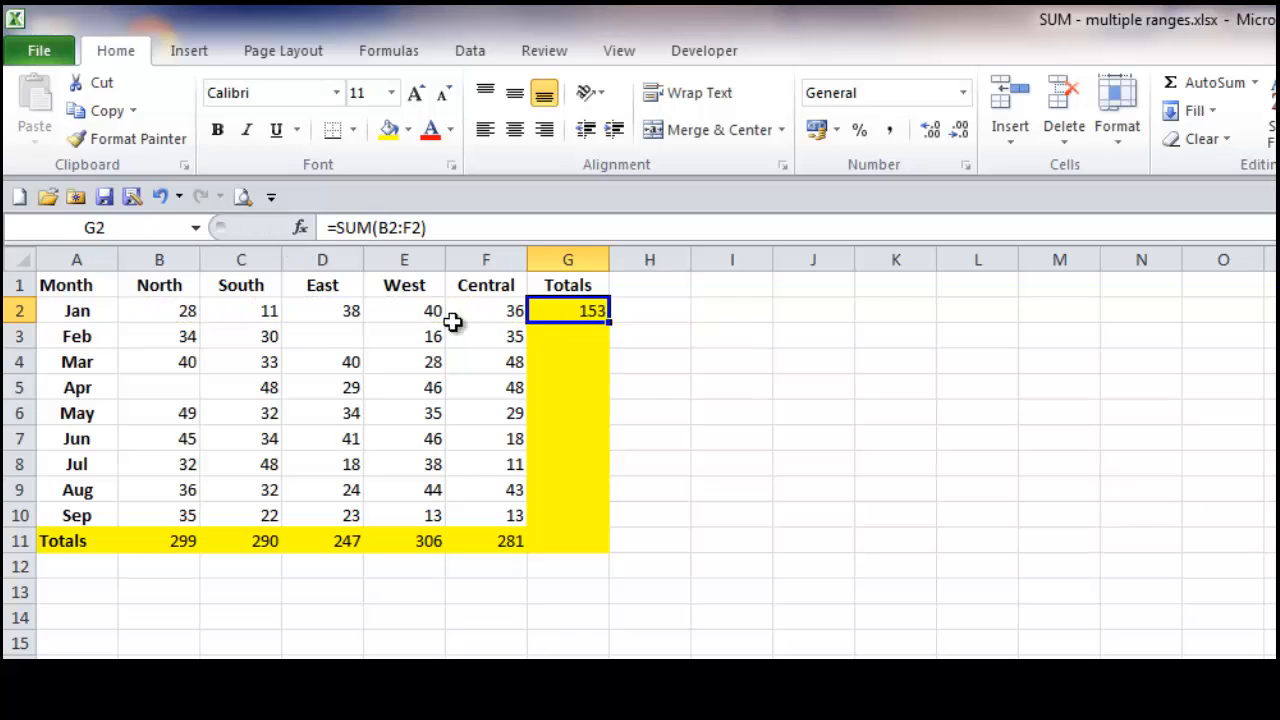
Step: Fill the Jan total formula down to G10 and check the copied formulas in G4 through G6
drag(604, 329, 607, 527)
click(656, 561)
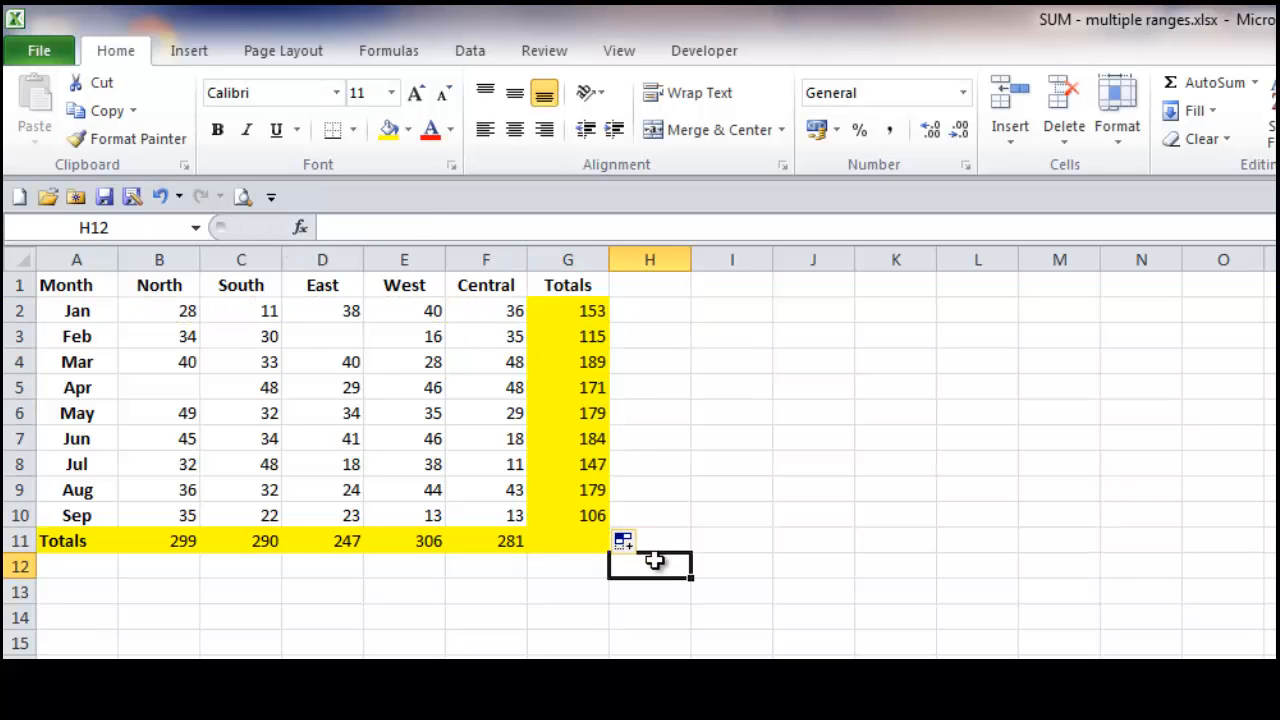
click(582, 361)
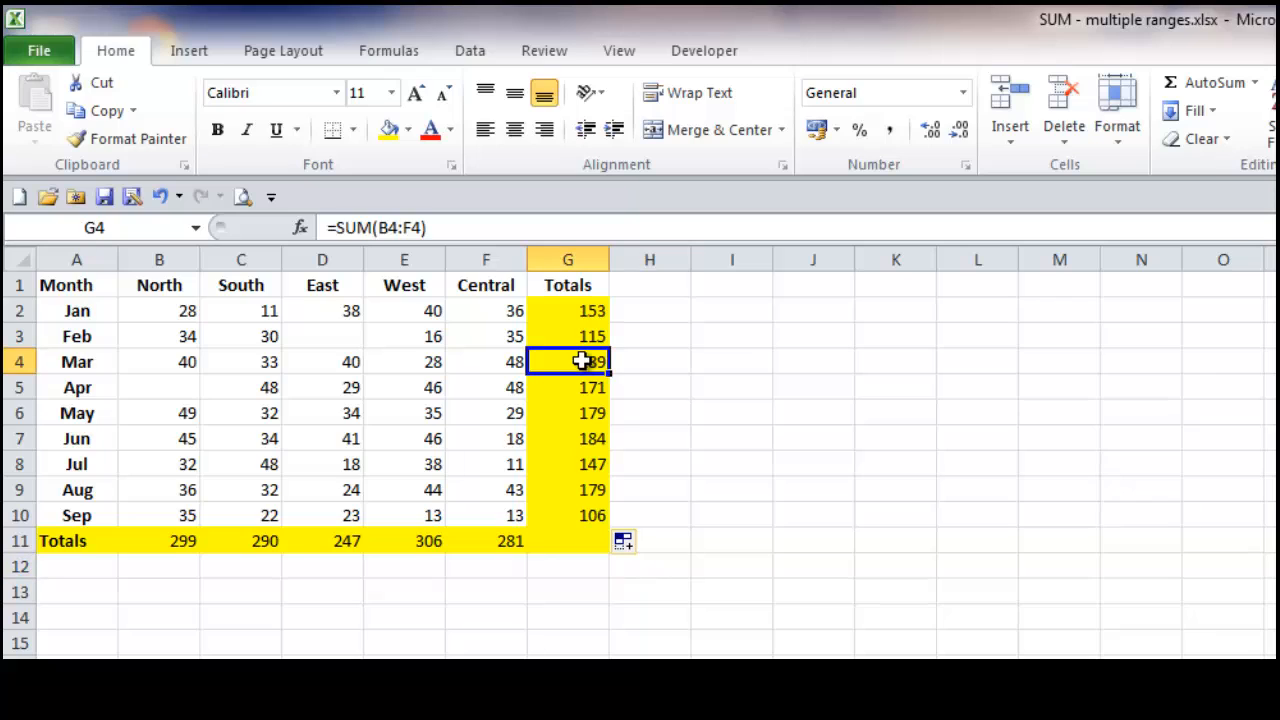
click(581, 386)
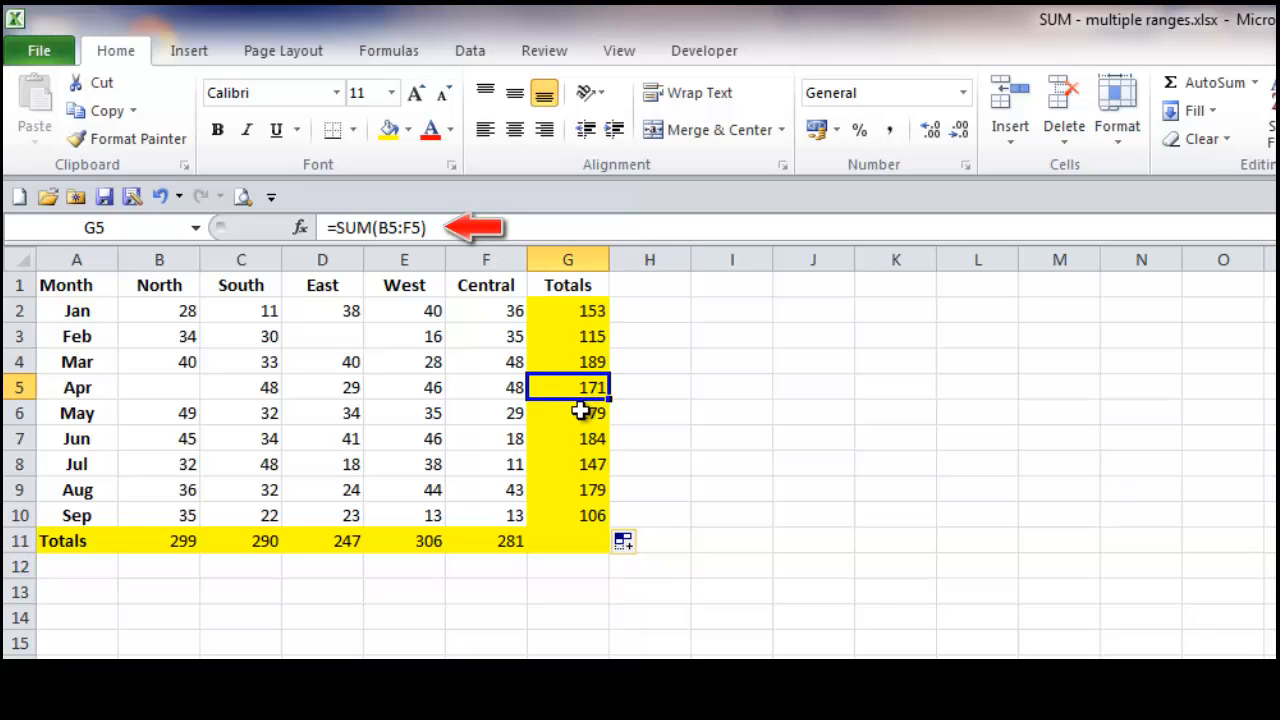
click(581, 411)
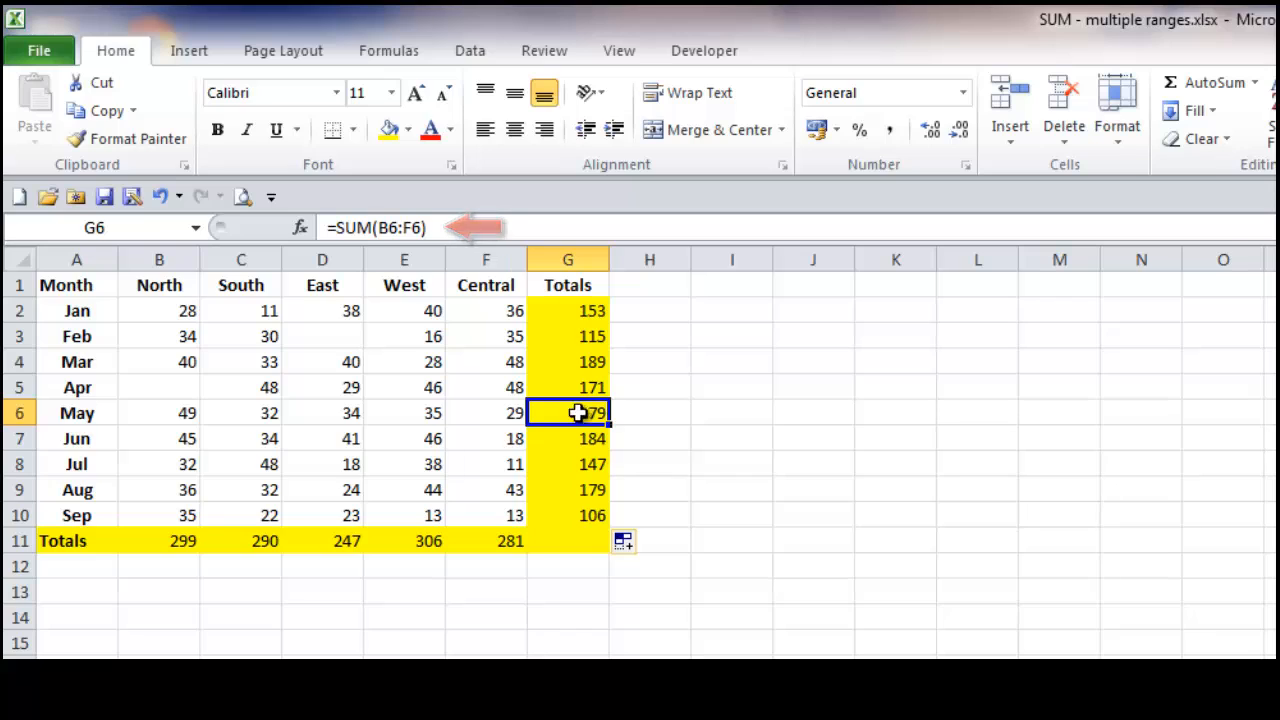
click(176, 591)
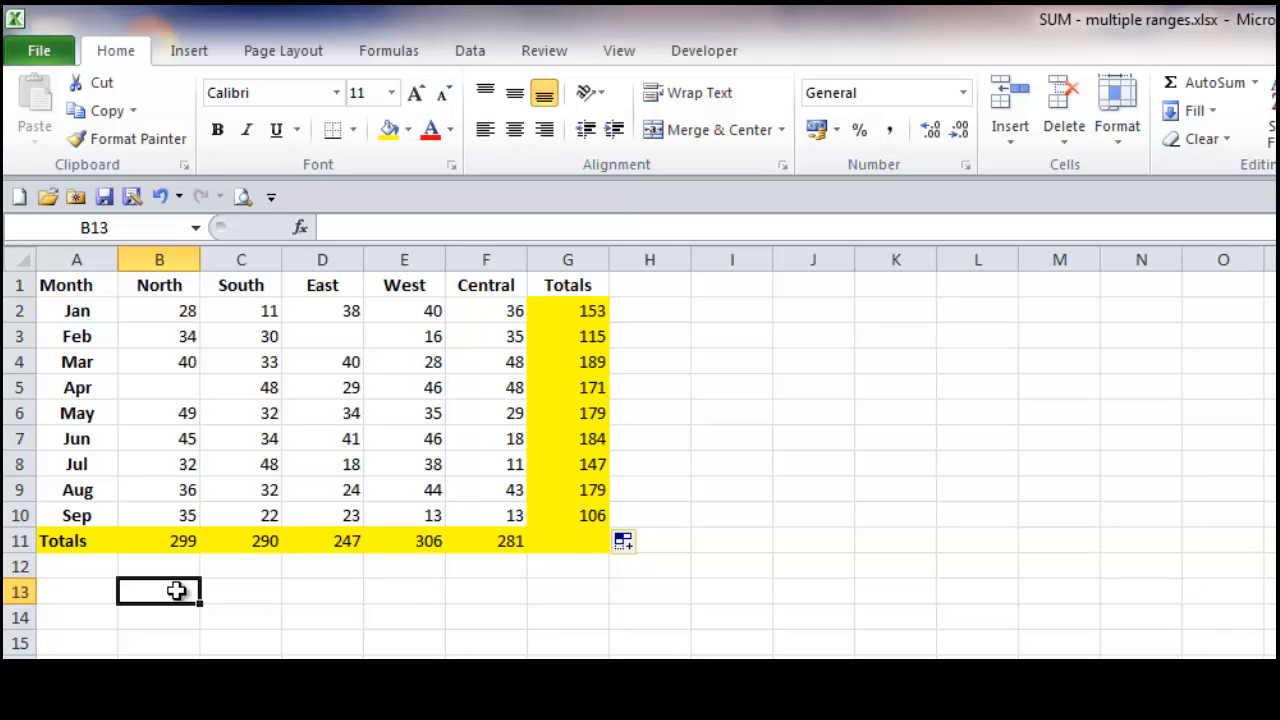
Step: Enter 1 in the blank Apr cell for North, B5, to test the row and column totals
click(180, 385)
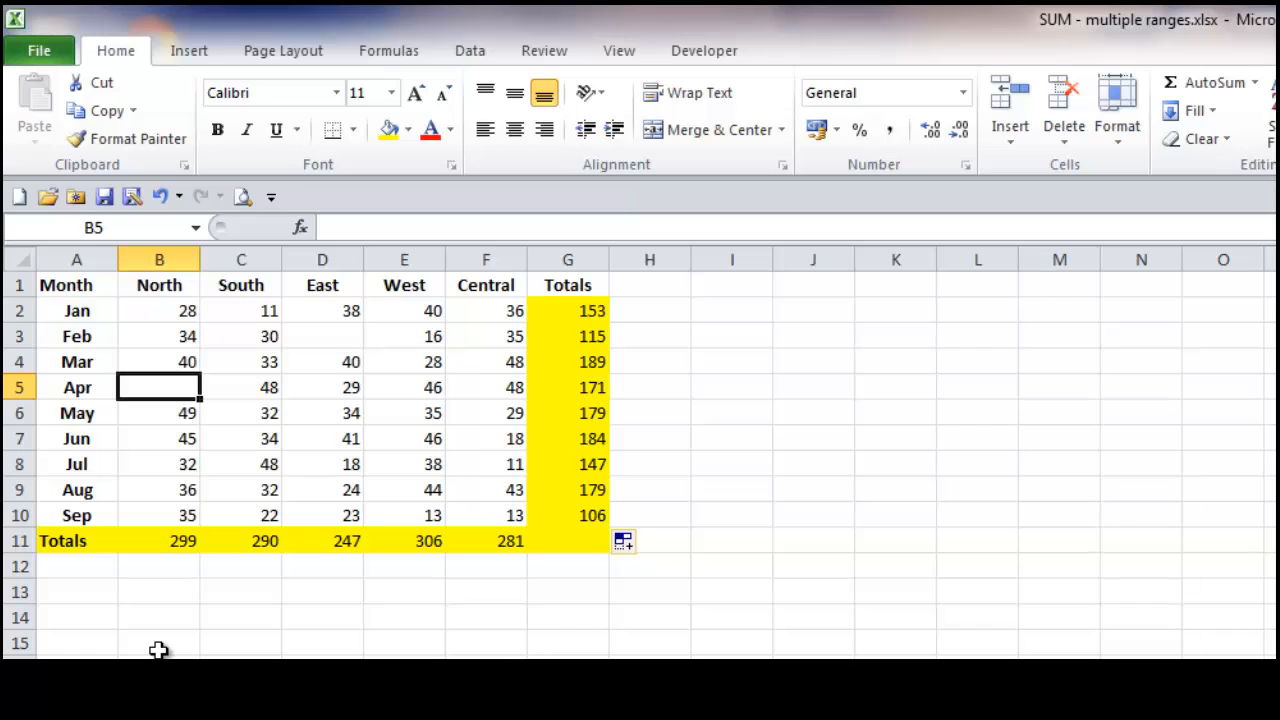
text(1)
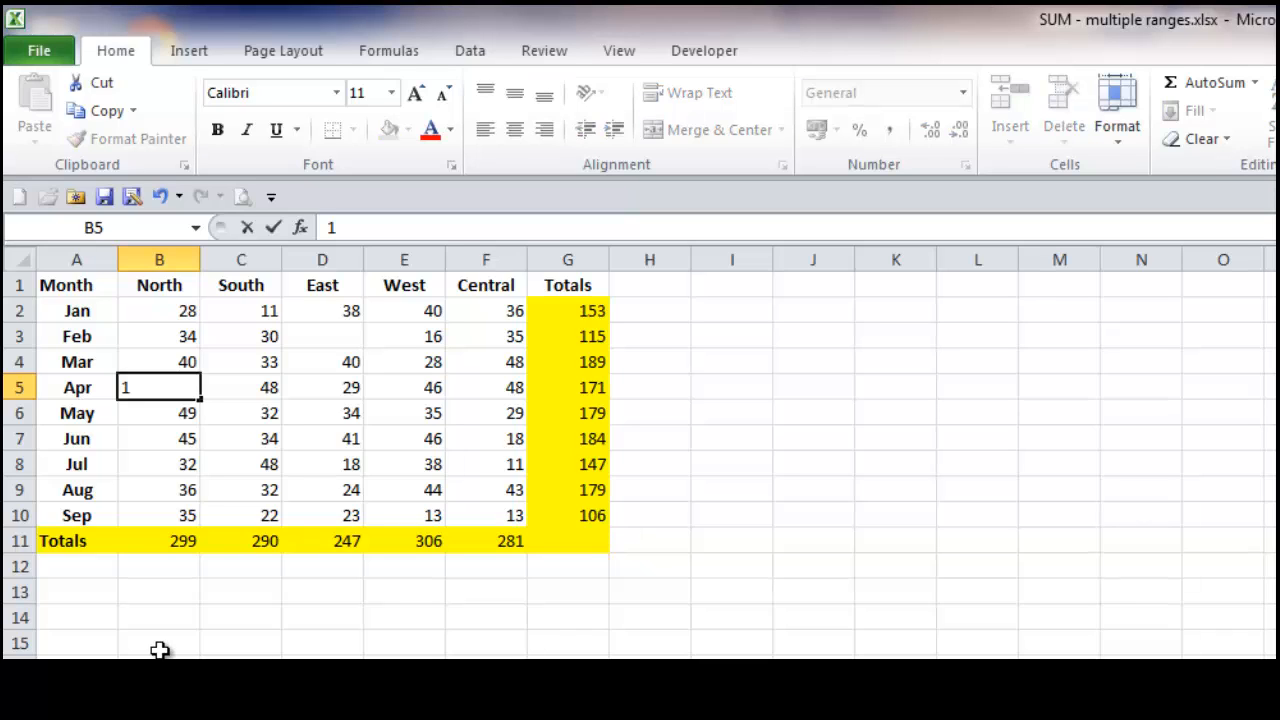
key(Return)
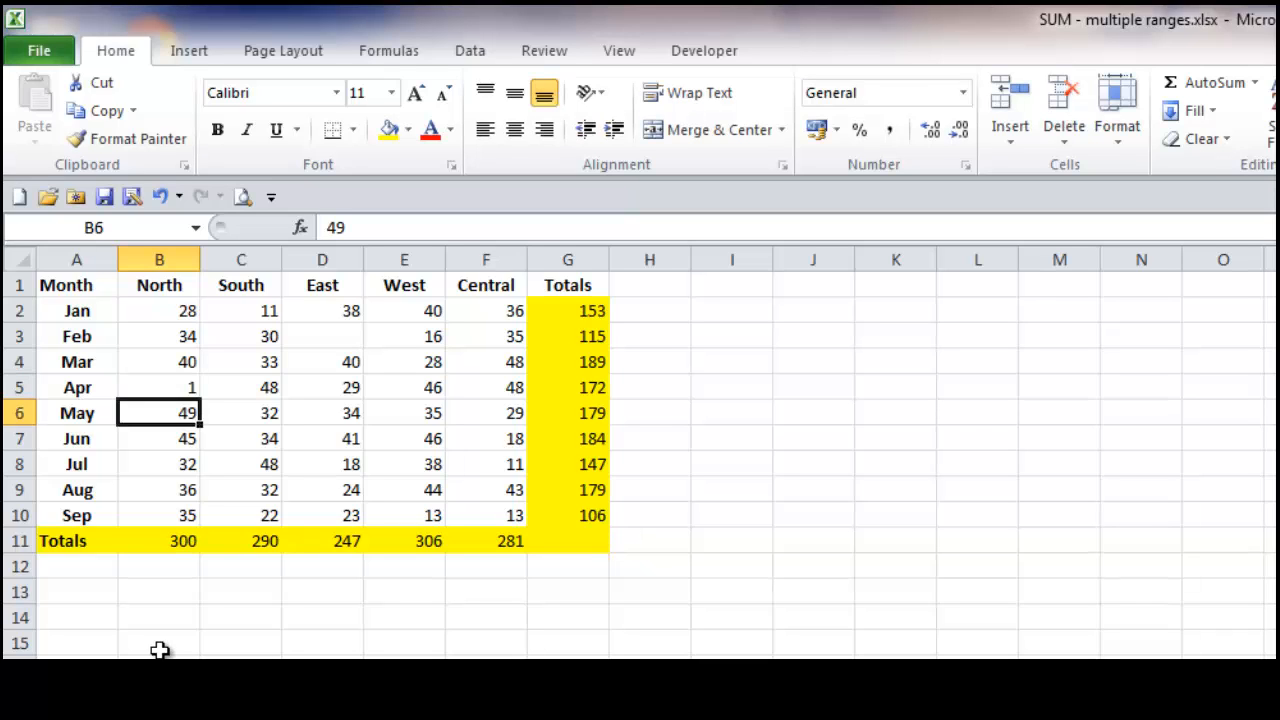
click(166, 592)
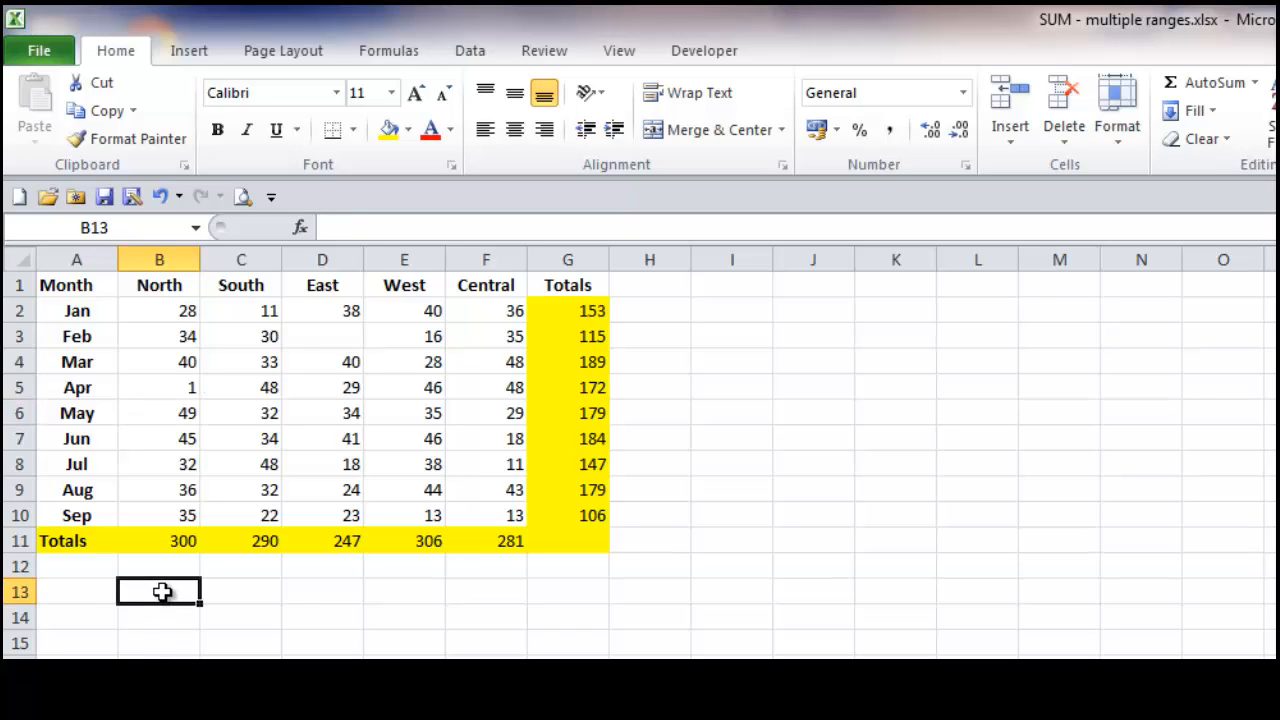